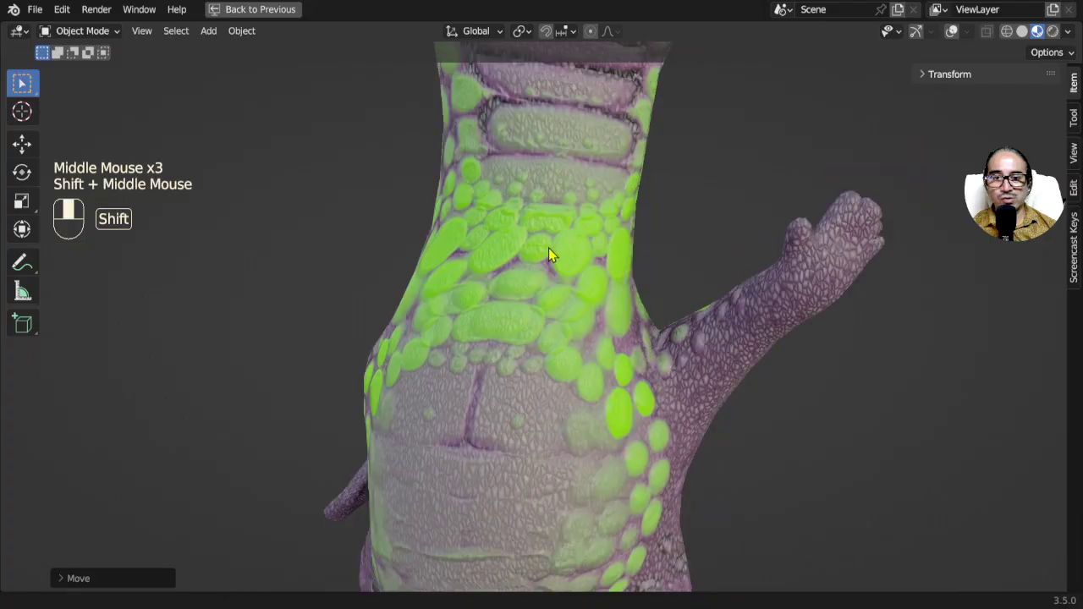
Switch the viewport to solid shading and turn on the overlays to show the character's rig controls
shift+middle_drag(551, 256, 595, 282)
scroll(602, 286, up, 2)
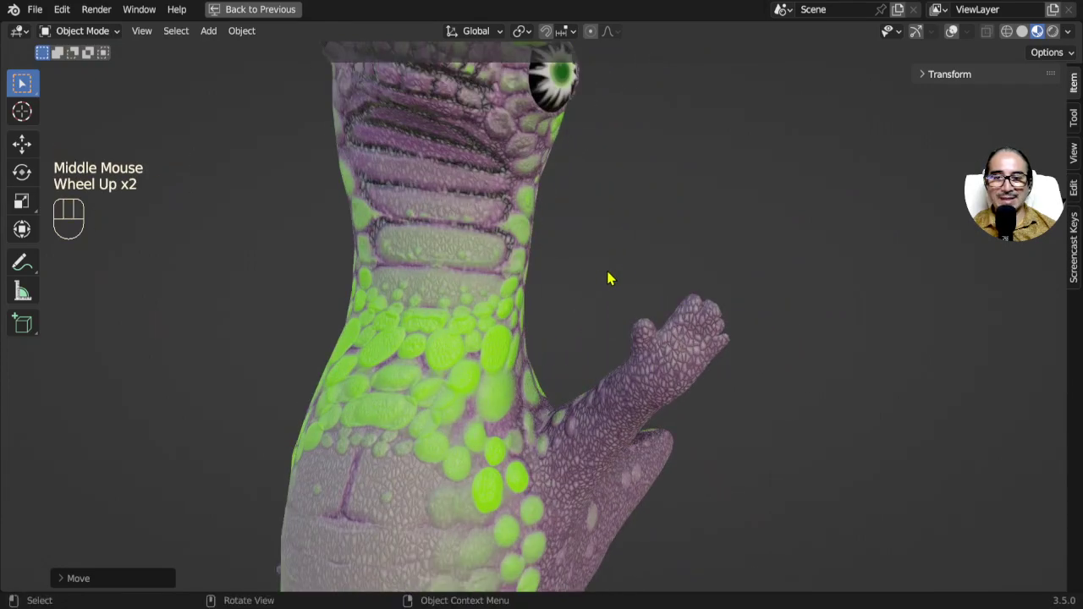
click(1021, 31)
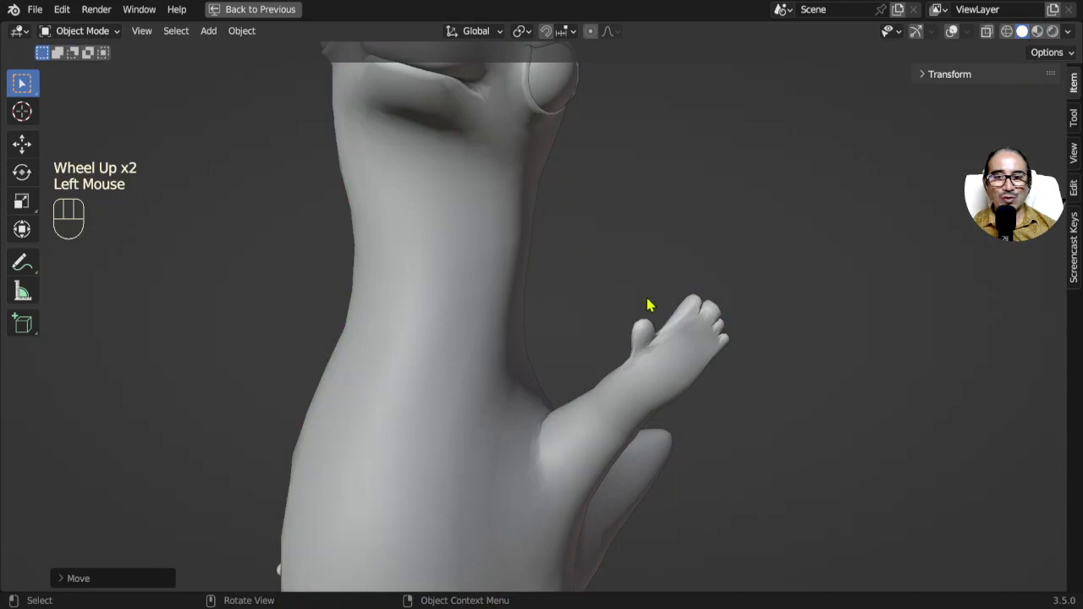
scroll(647, 305, down, 1)
mouse_move(647, 304)
middle_down()
mouse_move(667, 324)
mouse_move(663, 314)
middle_up()
click(952, 32)
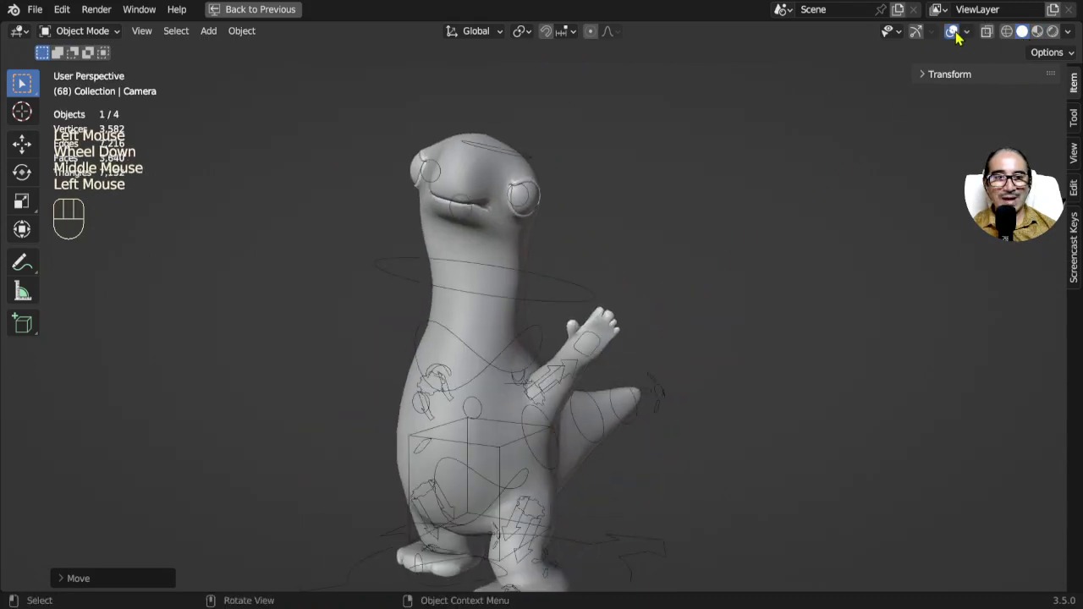
Select the character's rig and, back in the full window layout, open its armature data properties
double_click(595, 360)
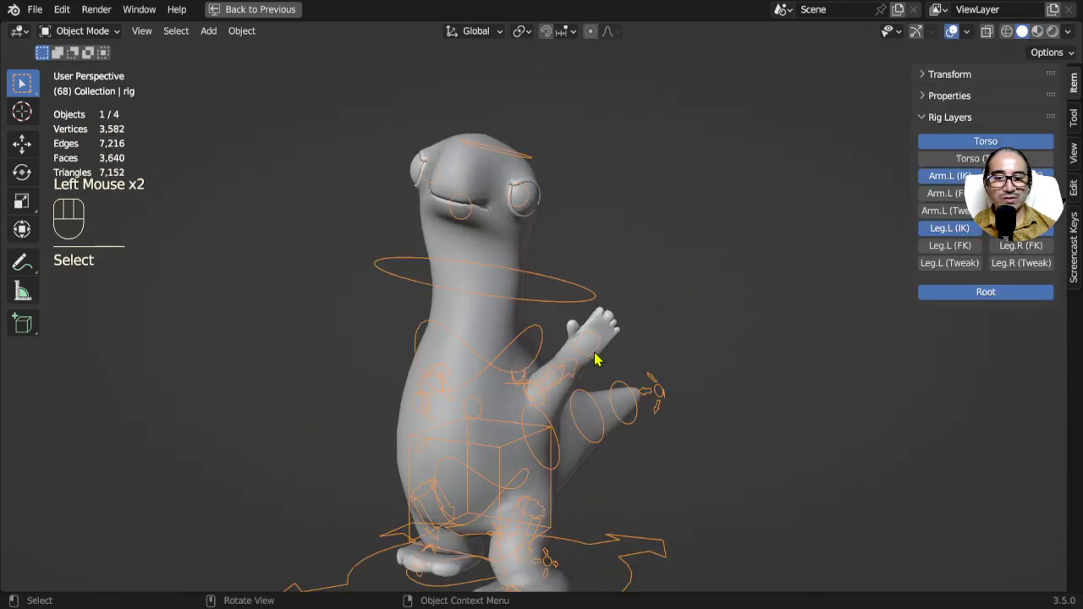
key(ctrl+space)
middle_drag(417, 340, 466, 377)
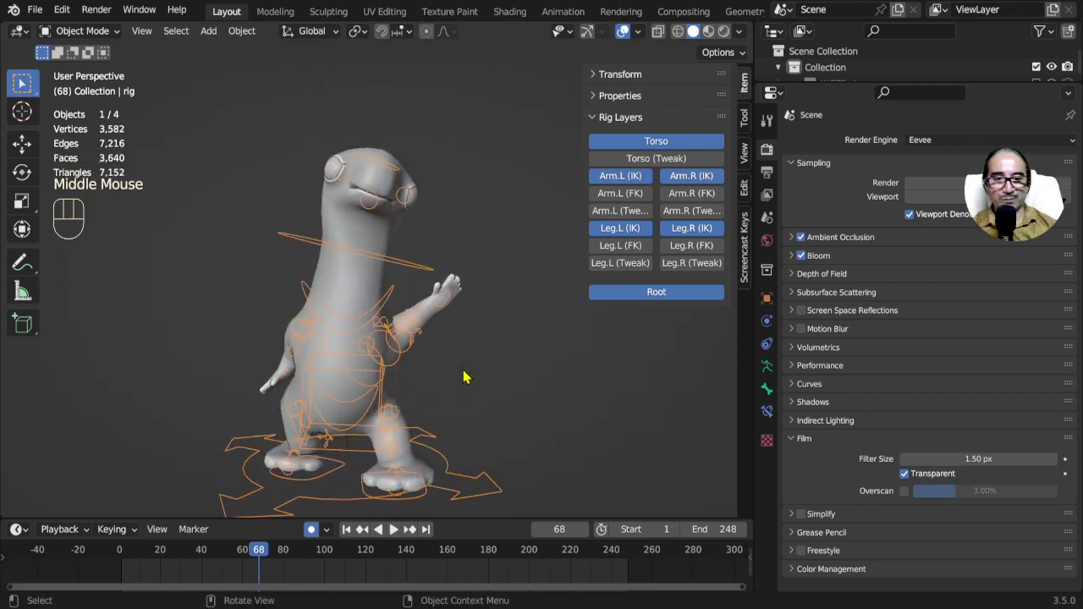
click(404, 269)
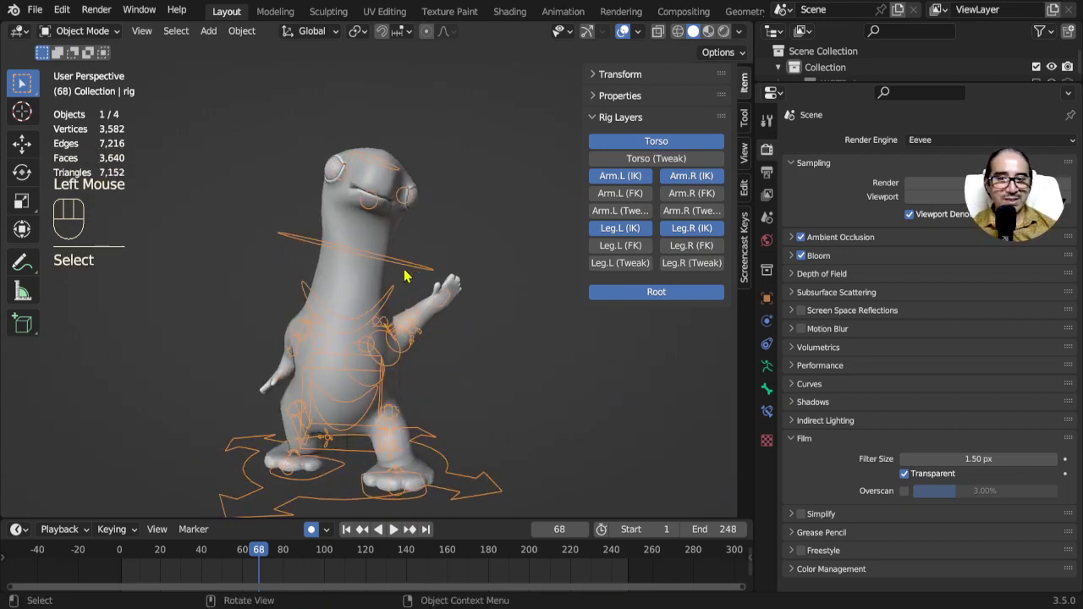
click(767, 368)
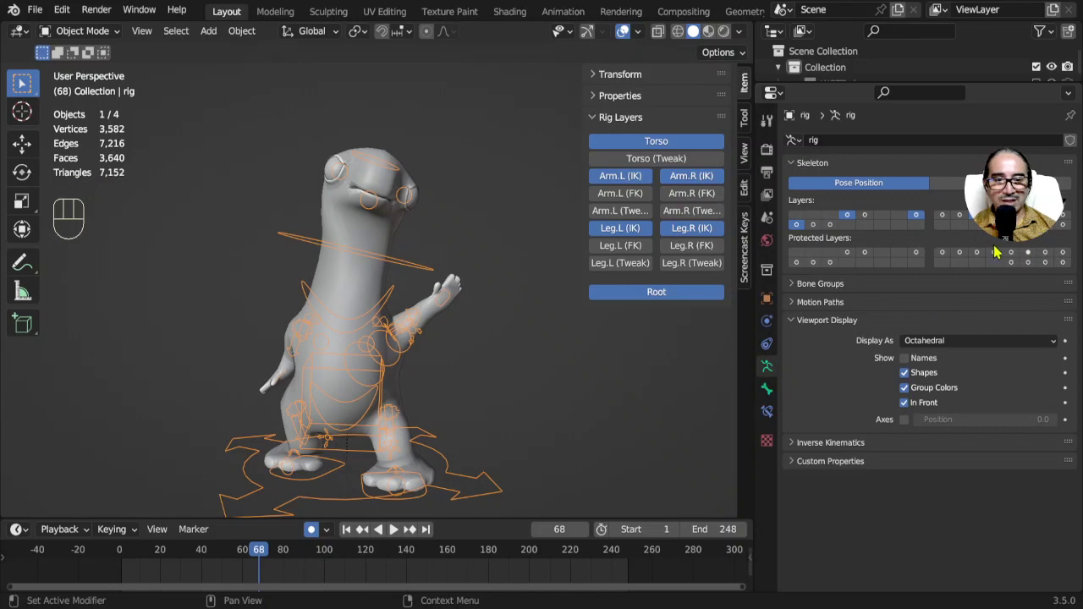
Display only the rig's deform bone layer and set the rig to Rest Position
ctrl+middle_drag(996, 253, 1022, 254)
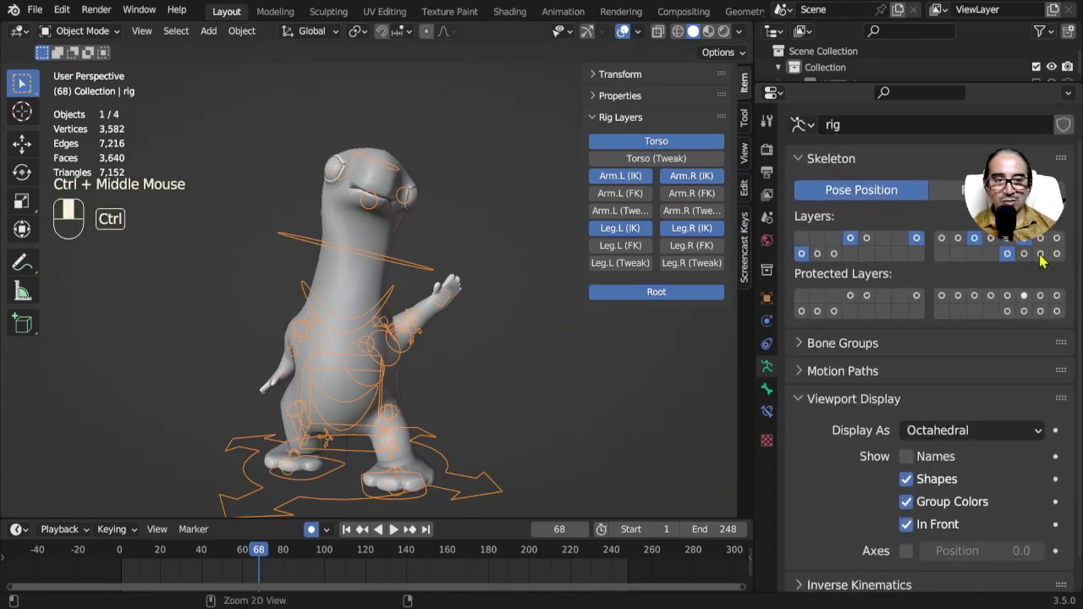
click(1024, 253)
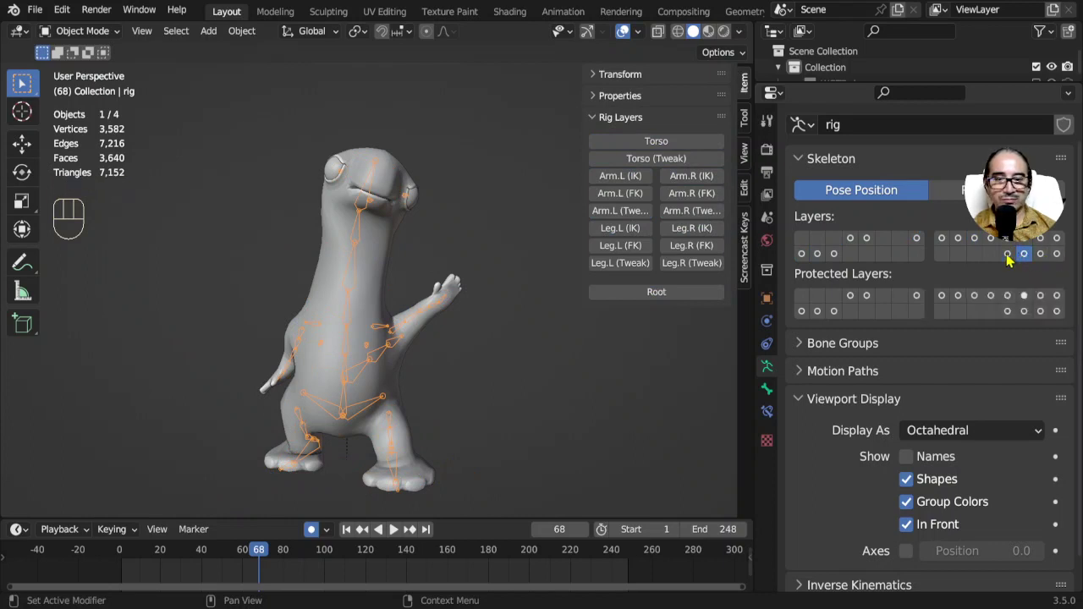
scroll(446, 370, up, 2)
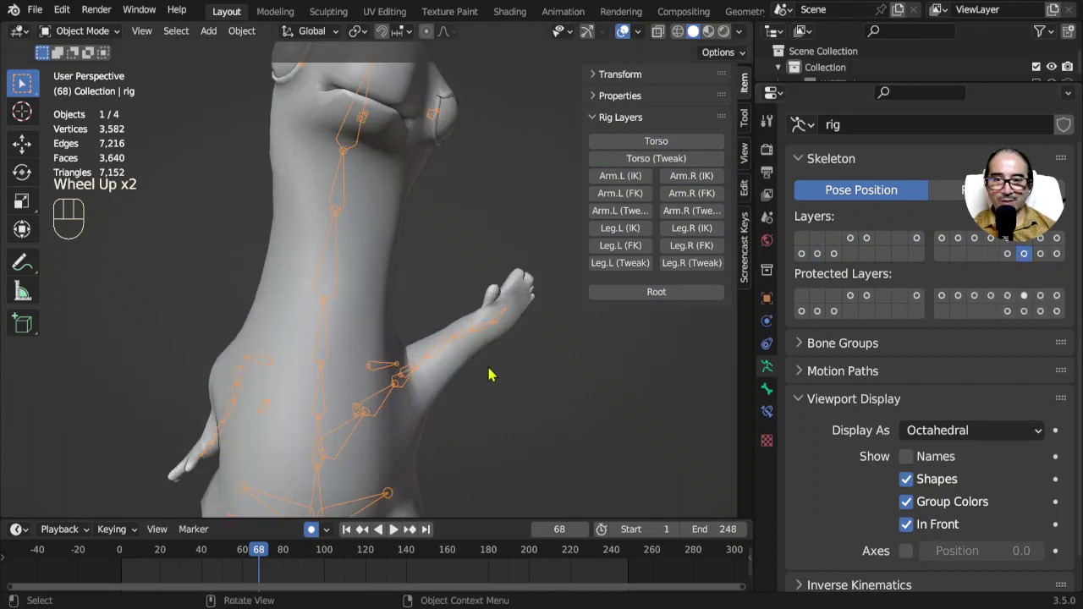
click(1025, 258)
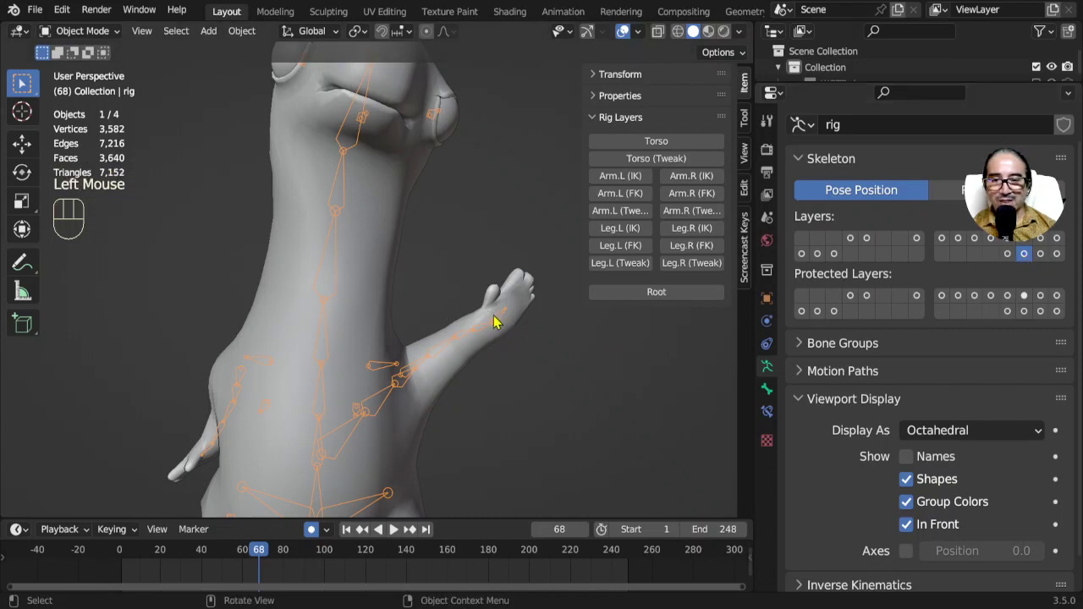
scroll(490, 326, down, 1)
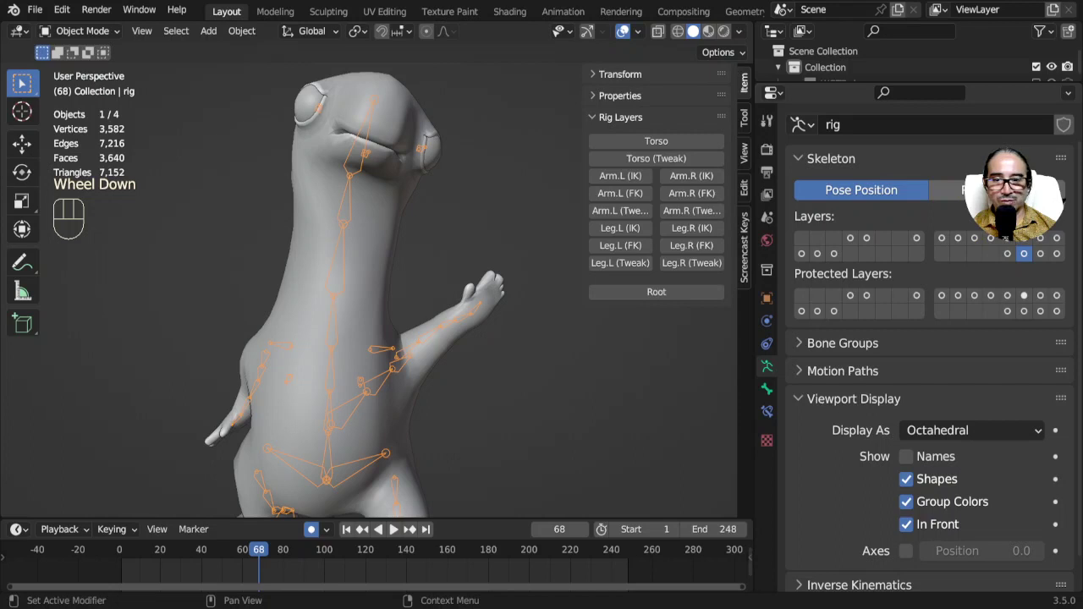
click(950, 189)
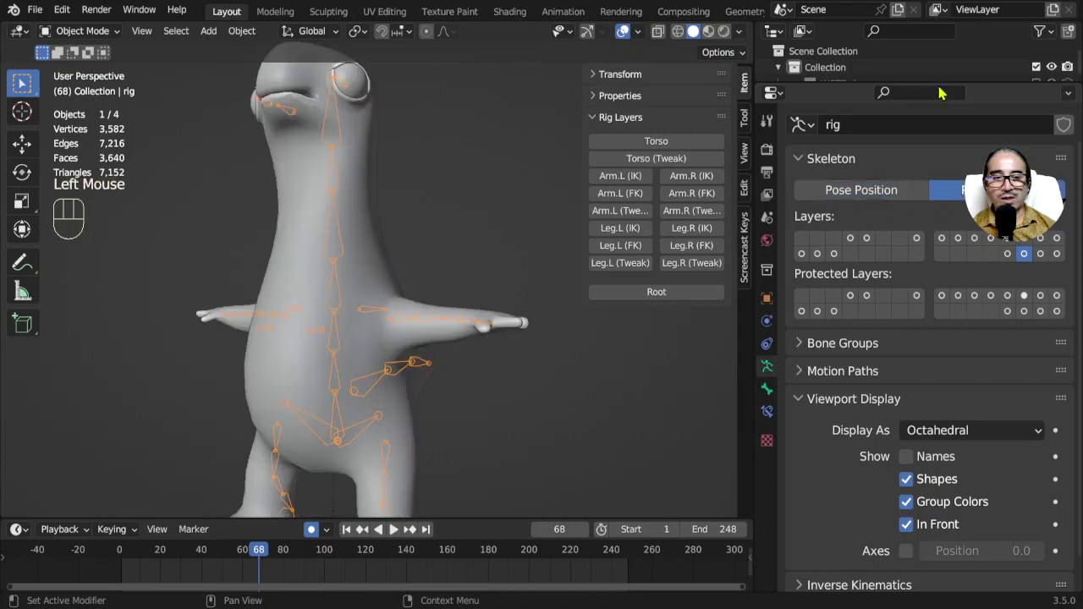
Enlarge the scene object list, then unhide the metarig and hide the generated rig
drag(941, 84, 974, 292)
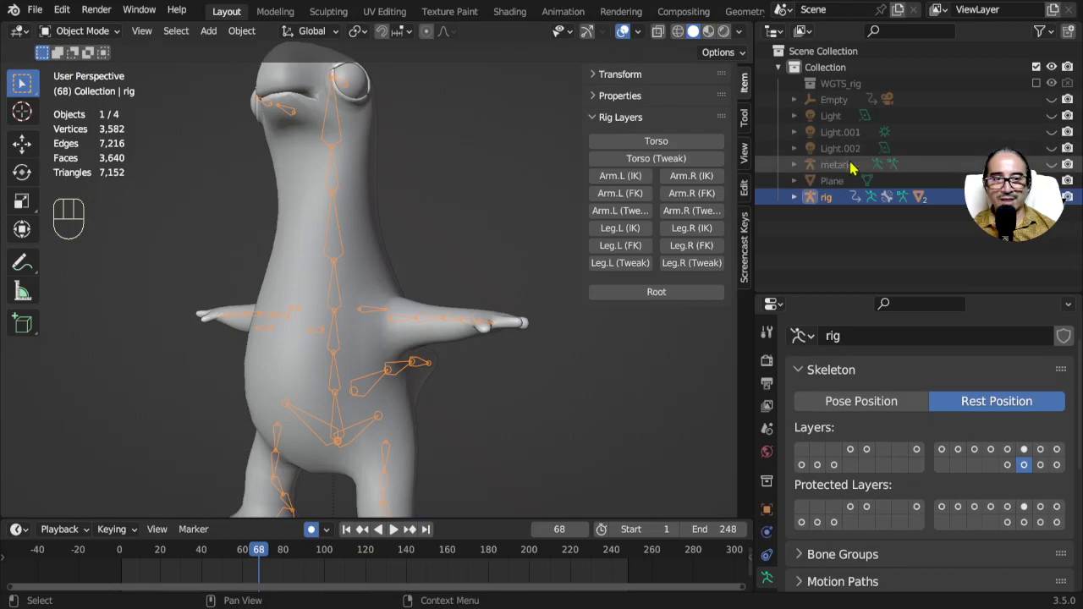
click(1052, 165)
click(1052, 197)
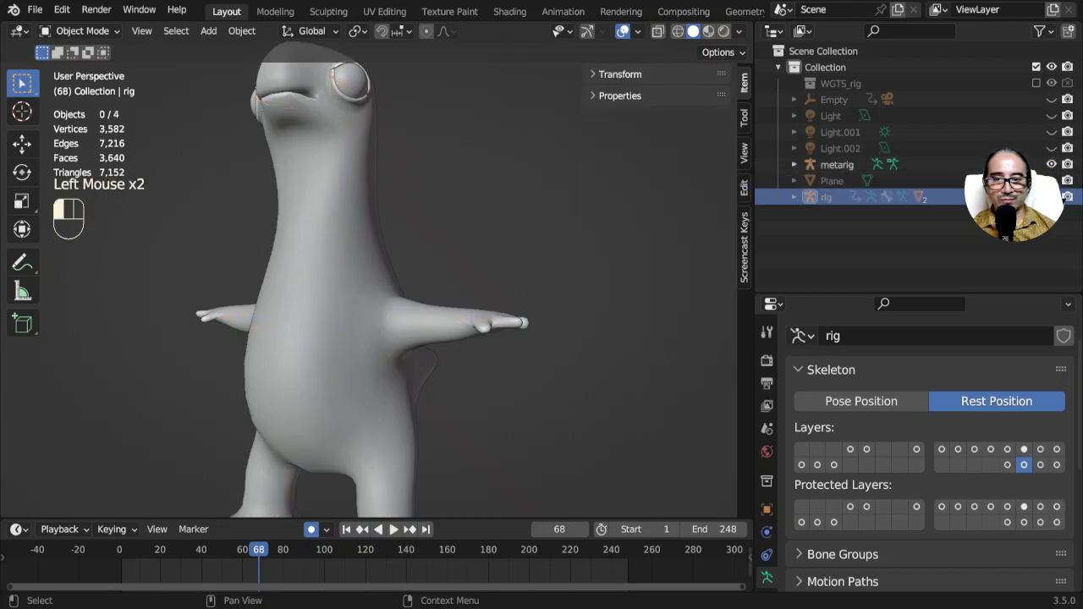
click(1052, 197)
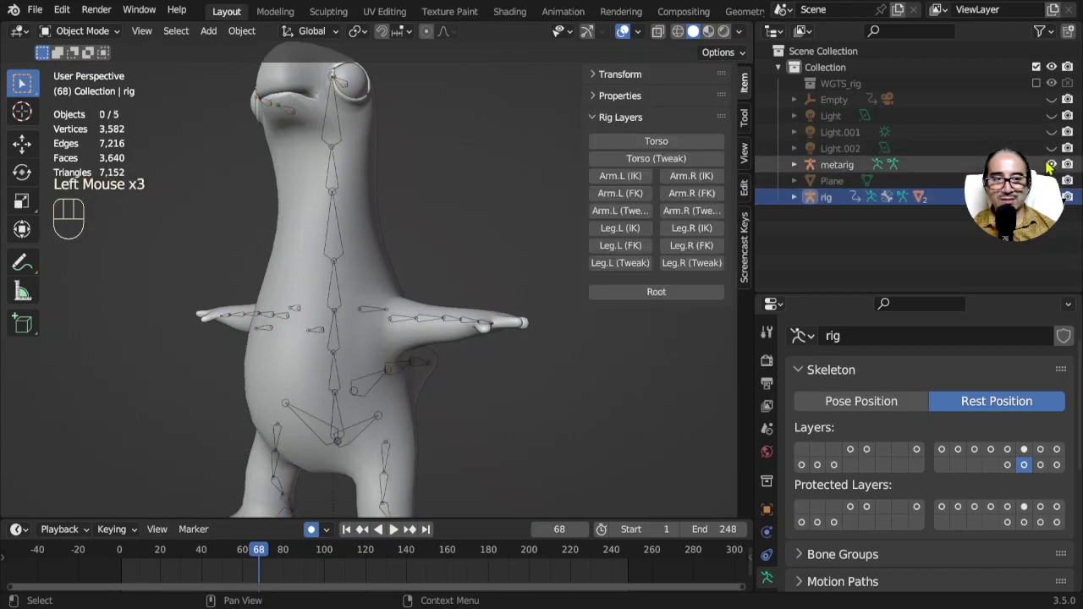
click(1051, 165)
click(1052, 197)
click(950, 167)
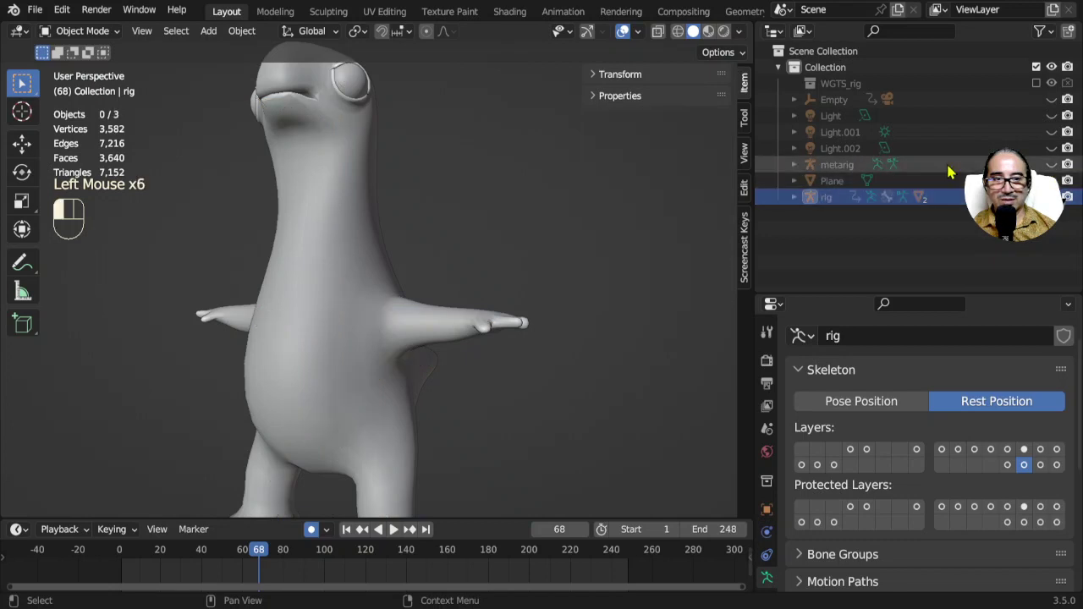
click(1052, 165)
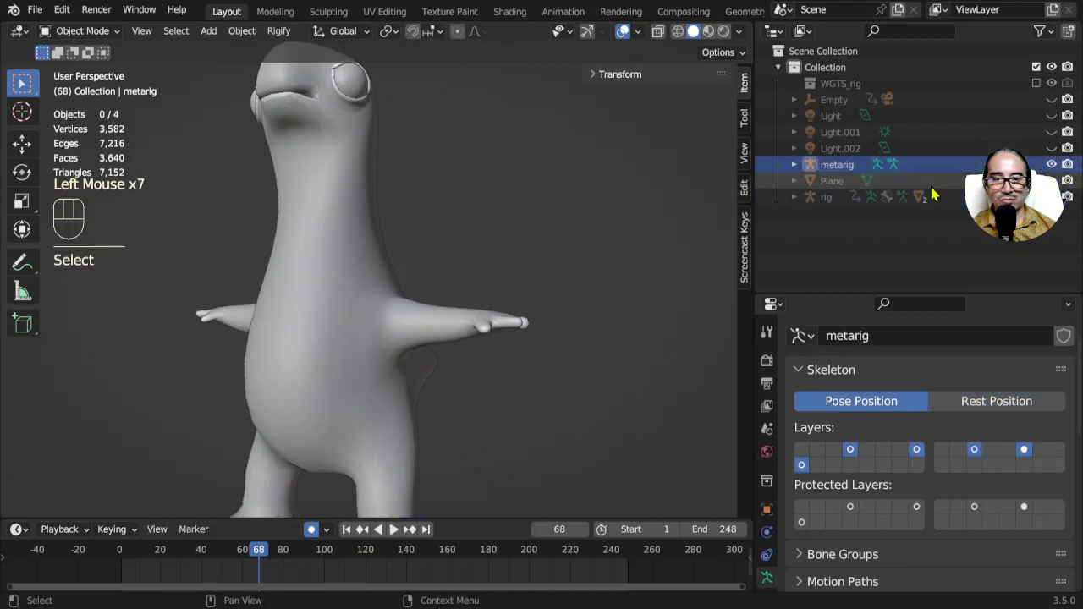
Switch the viewport to wireframe shading and select the metarig's bones inside the character
click(678, 32)
click(429, 330)
click(428, 322)
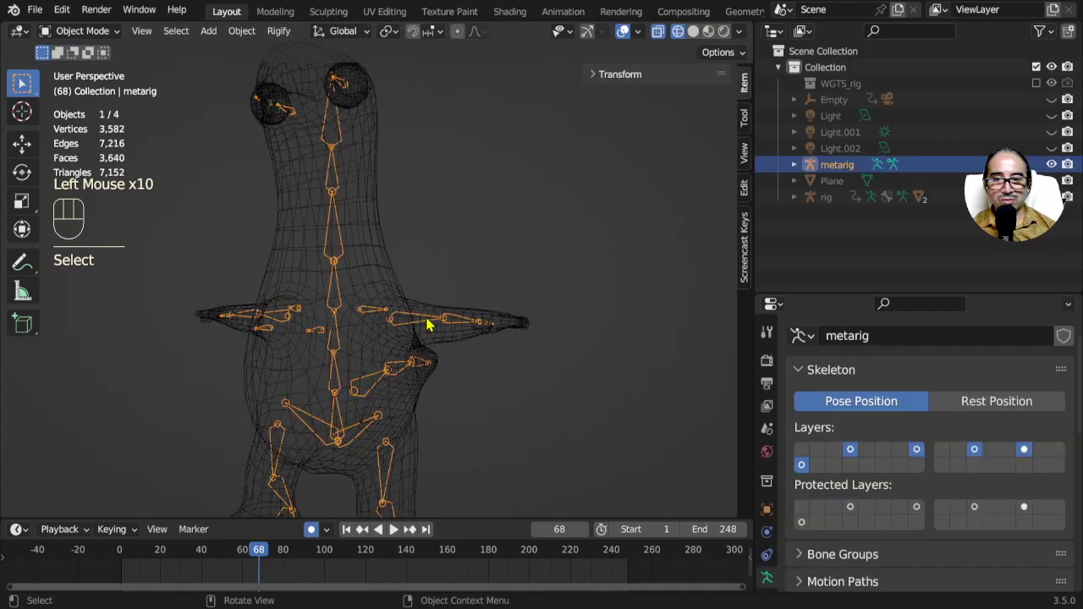
middle_drag(428, 322, 471, 362)
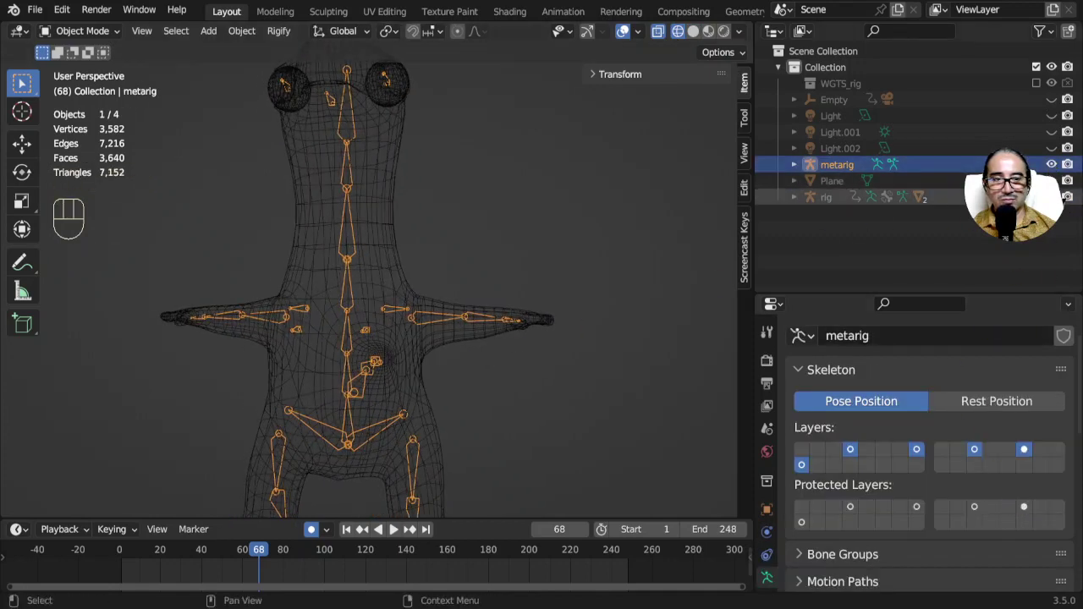
Unhide the generated rig over the metarig to compare their bones, and hide it again
click(832, 180)
click(826, 197)
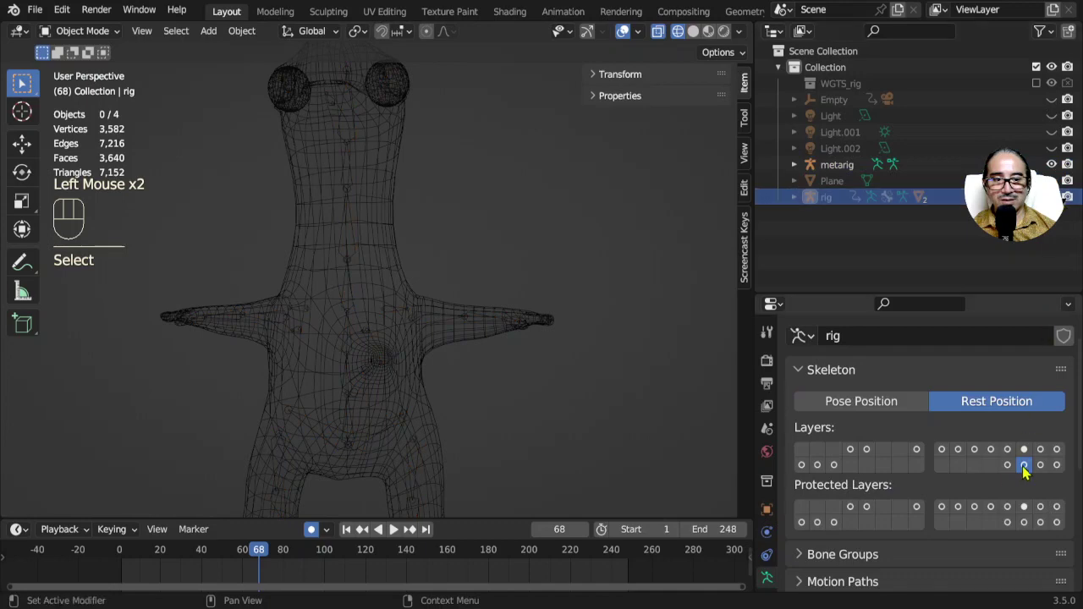
click(1051, 197)
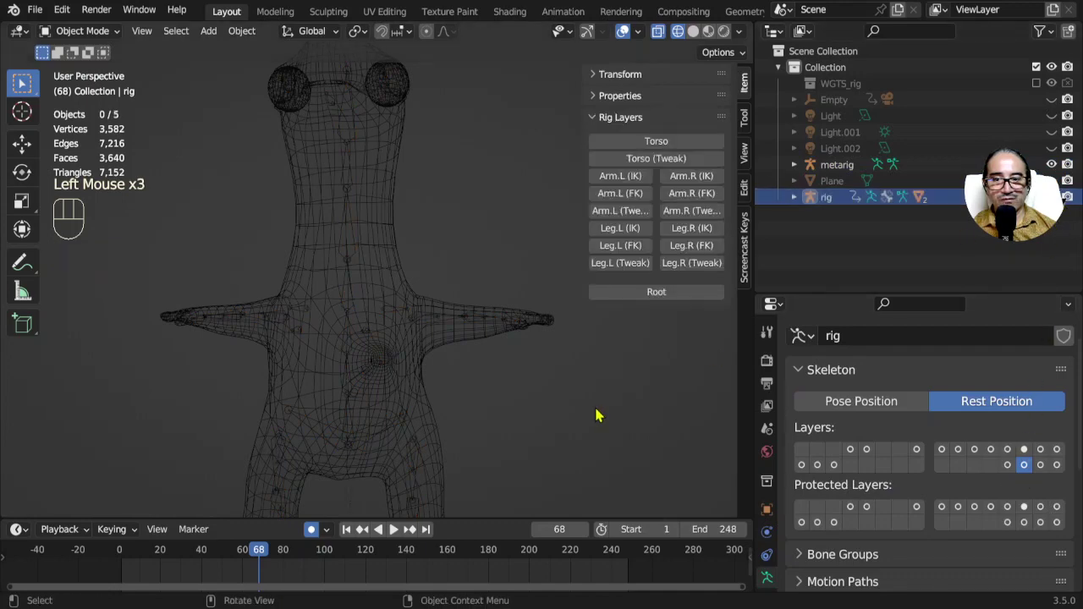
middle_drag(595, 414, 569, 426)
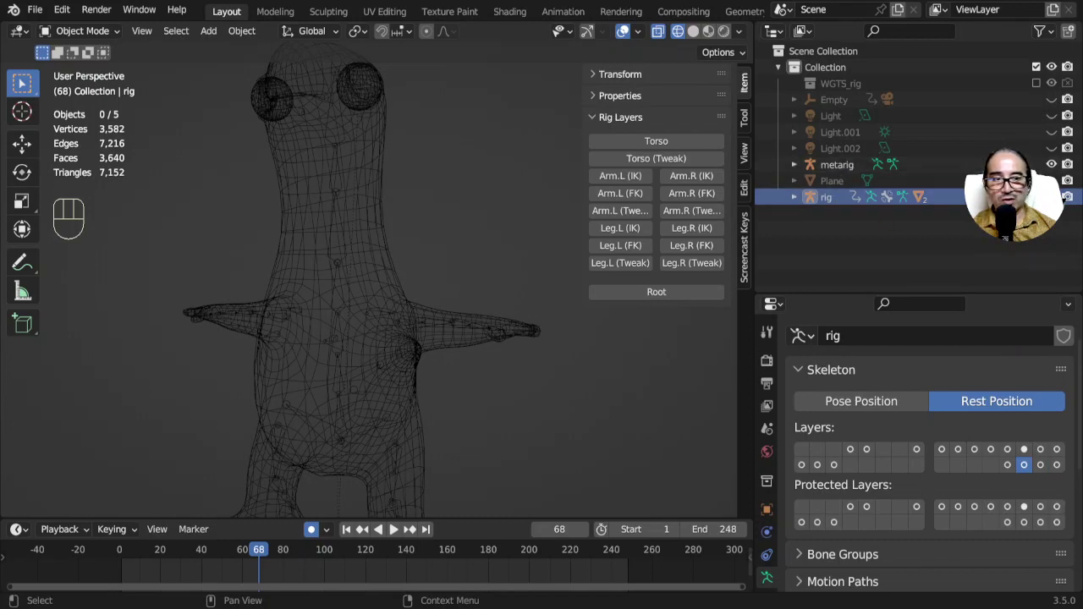
click(1052, 196)
Select the metarig and bring up its Rigify settings, collapsing the Viewport Display section
click(818, 165)
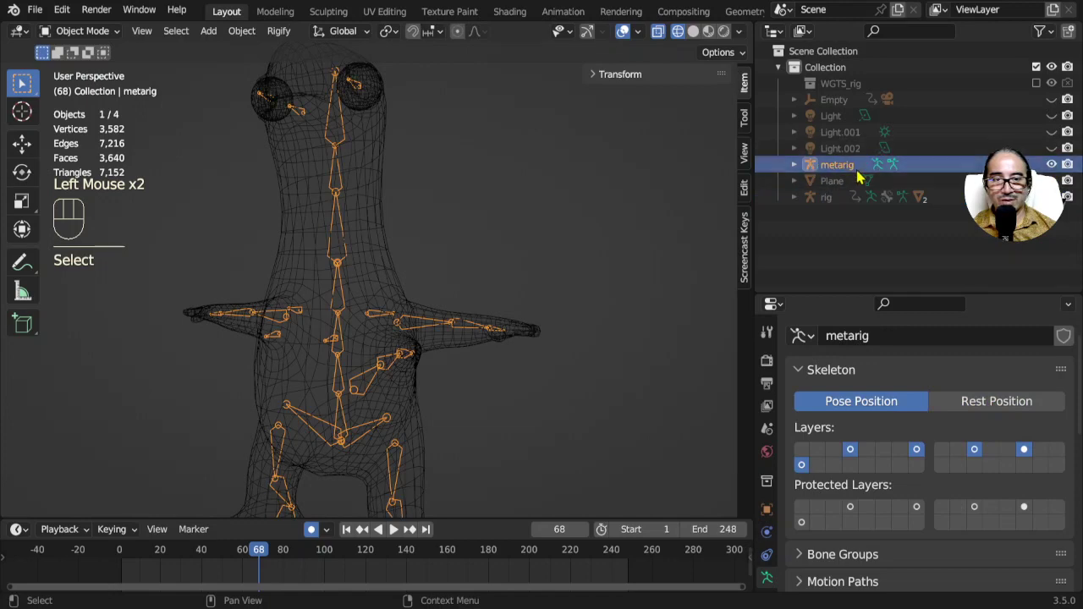
middle_drag(418, 386, 583, 268)
drag(843, 293, 842, 71)
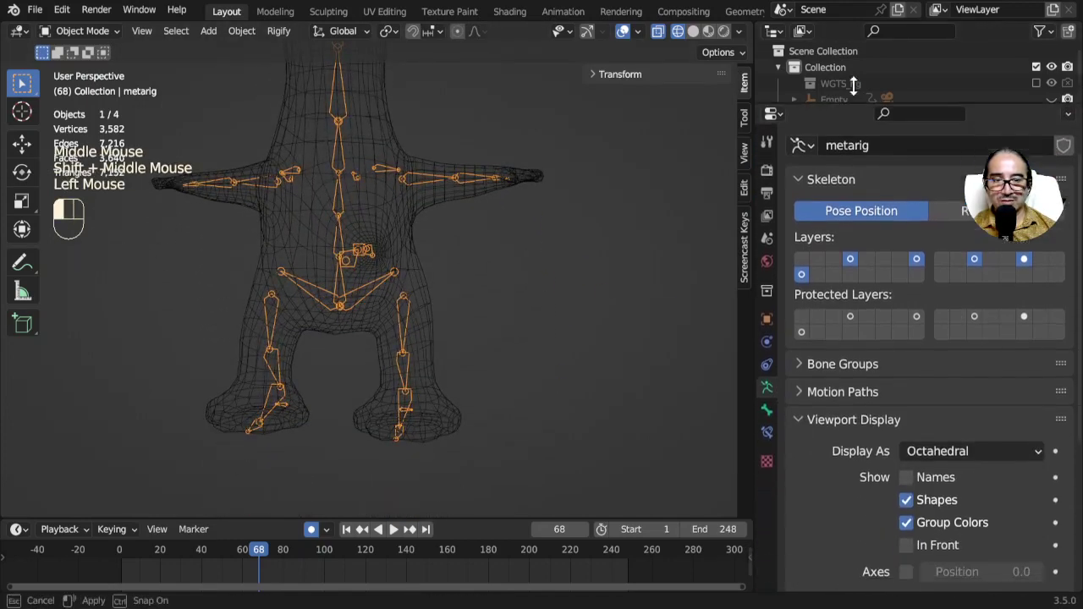
click(765, 357)
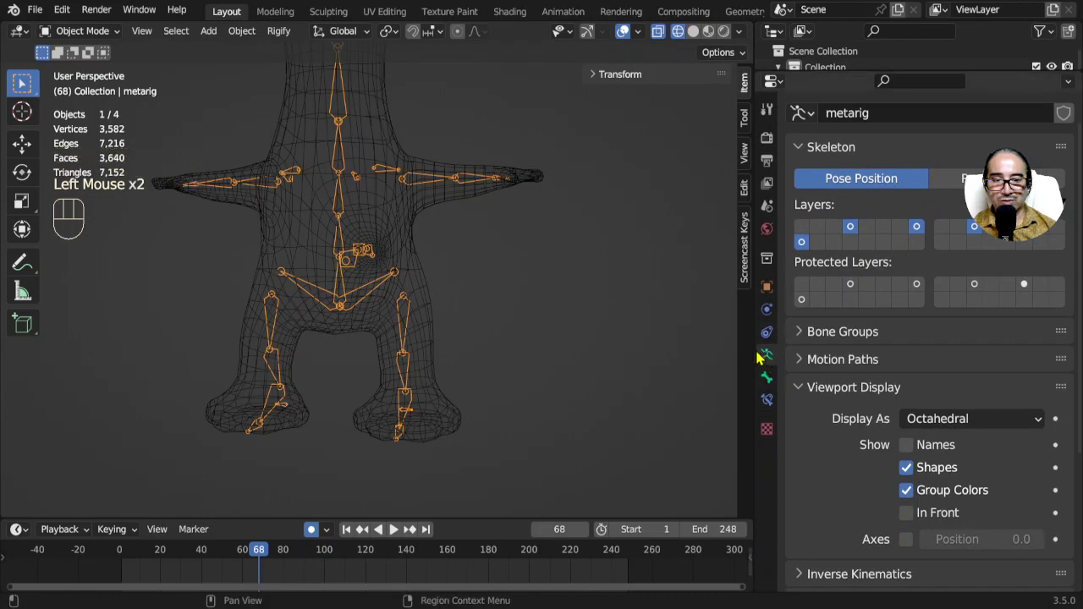
click(804, 387)
scroll(829, 352, down, 3)
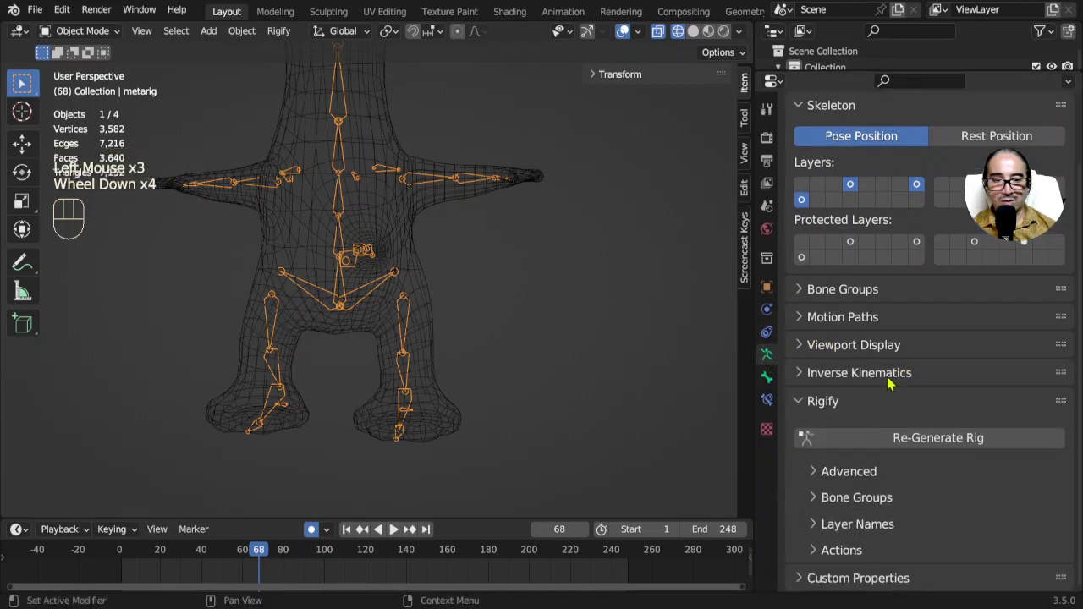
click(1077, 254)
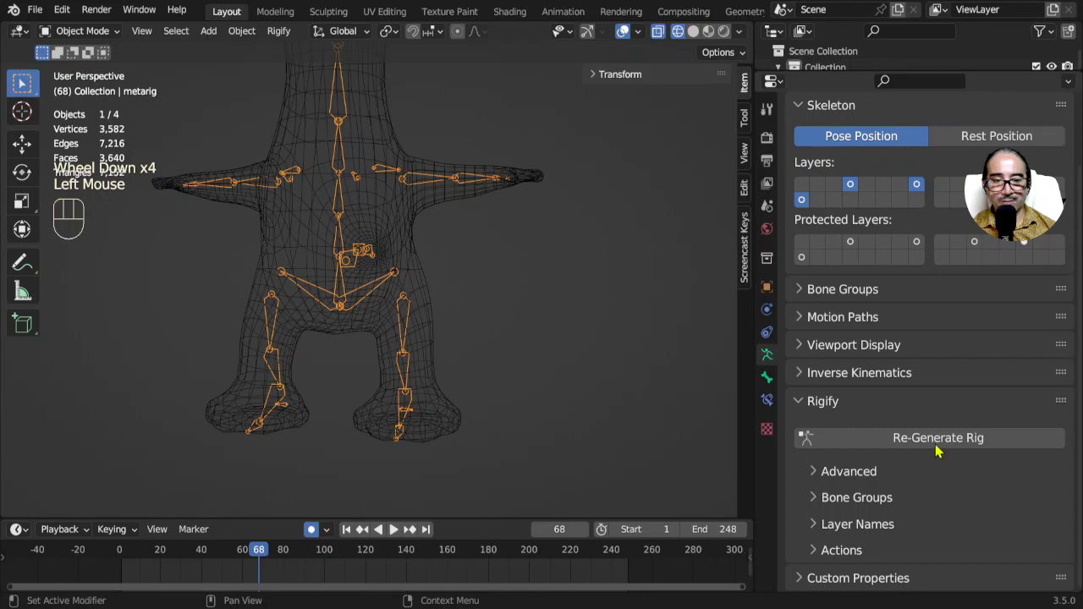
Enter Edit Mode on the metarig and add a limbs.super_finger Rigify sample
click(78, 31)
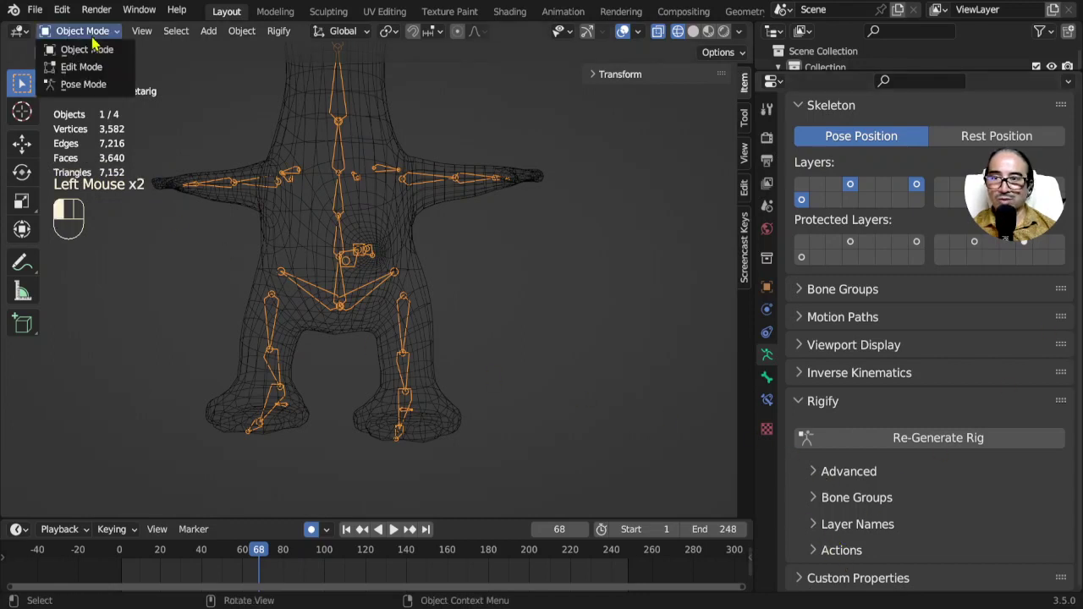
click(80, 67)
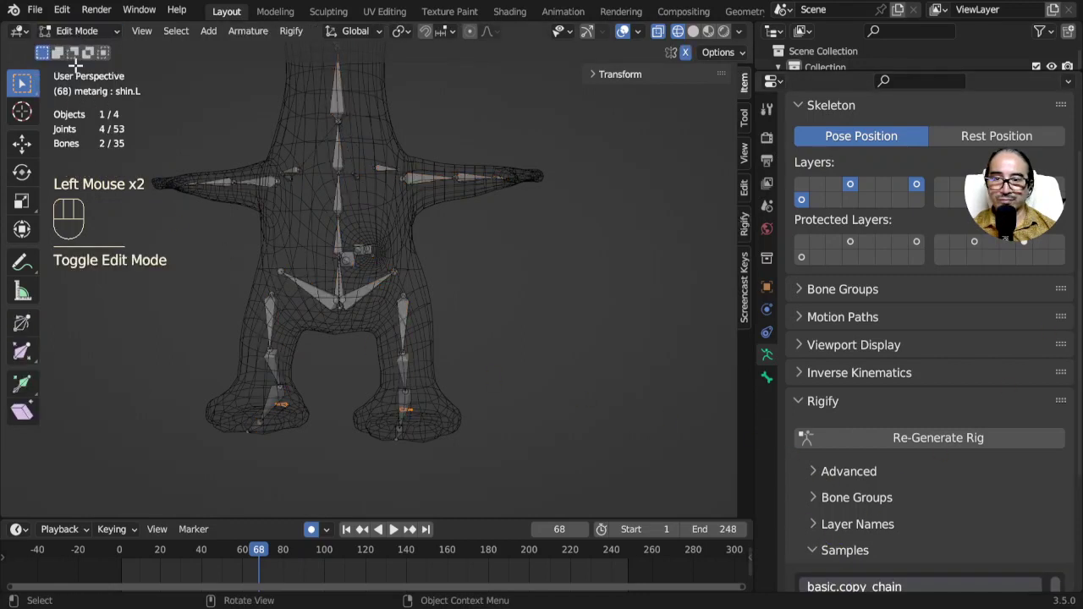
scroll(825, 478, down, 1)
scroll(817, 461, down, 7)
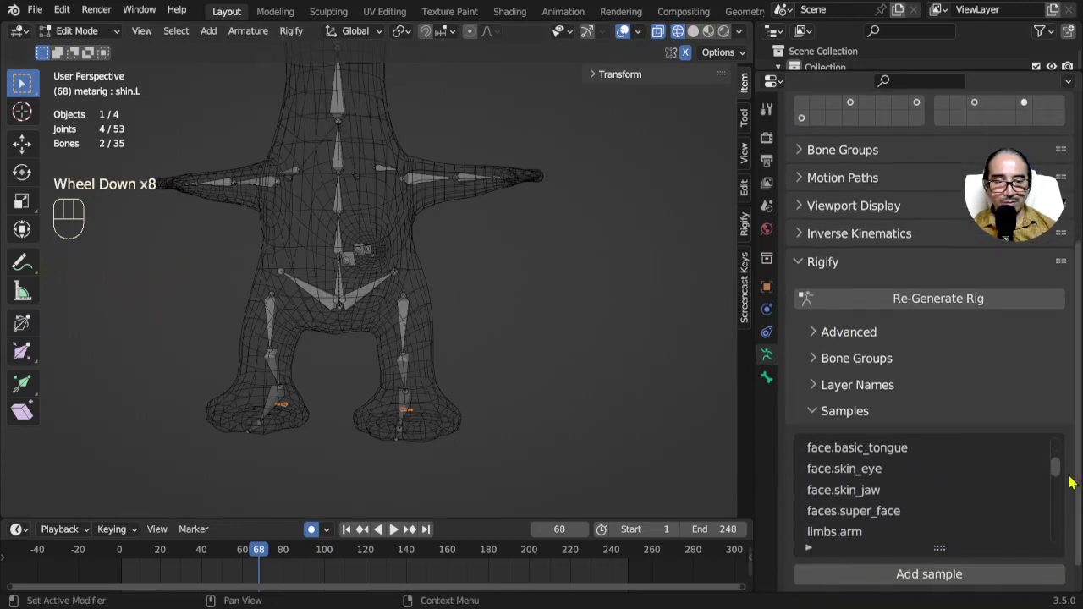
drag(1055, 468, 1062, 505)
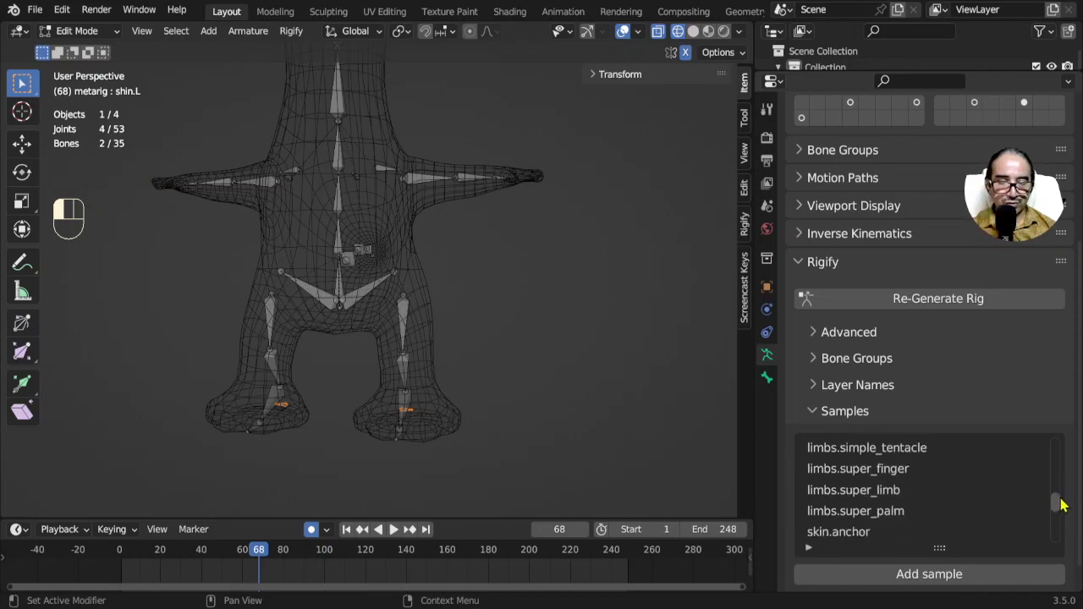
click(856, 475)
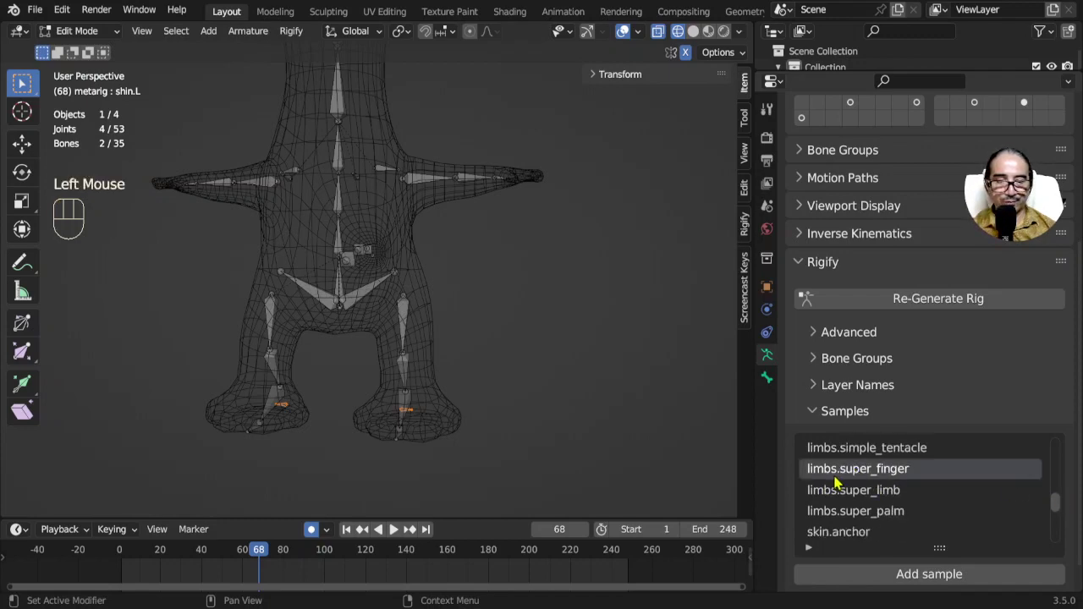
middle_drag(609, 462, 667, 468)
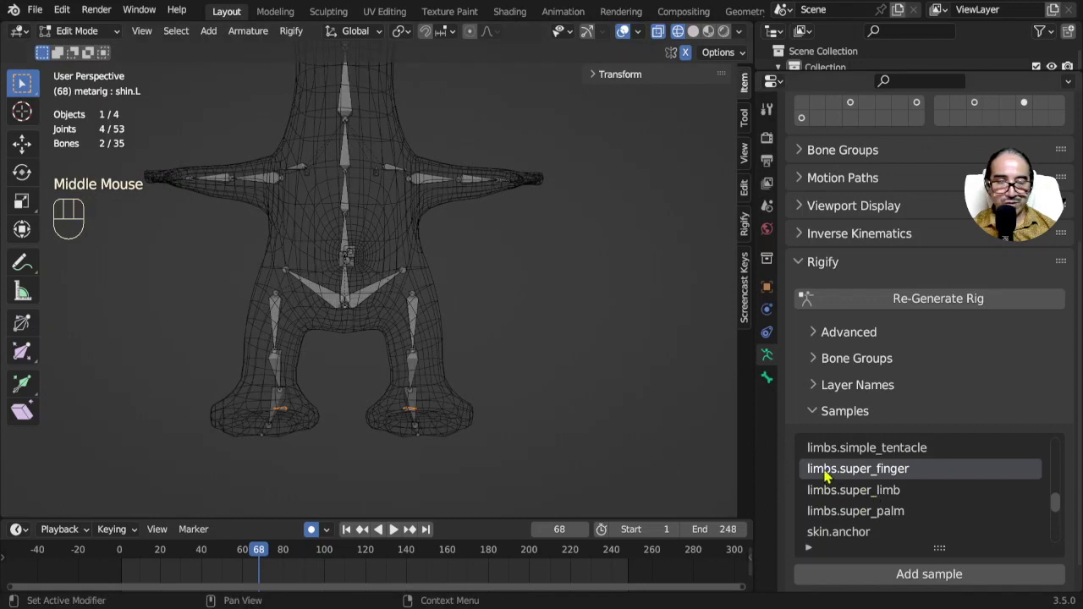
click(929, 576)
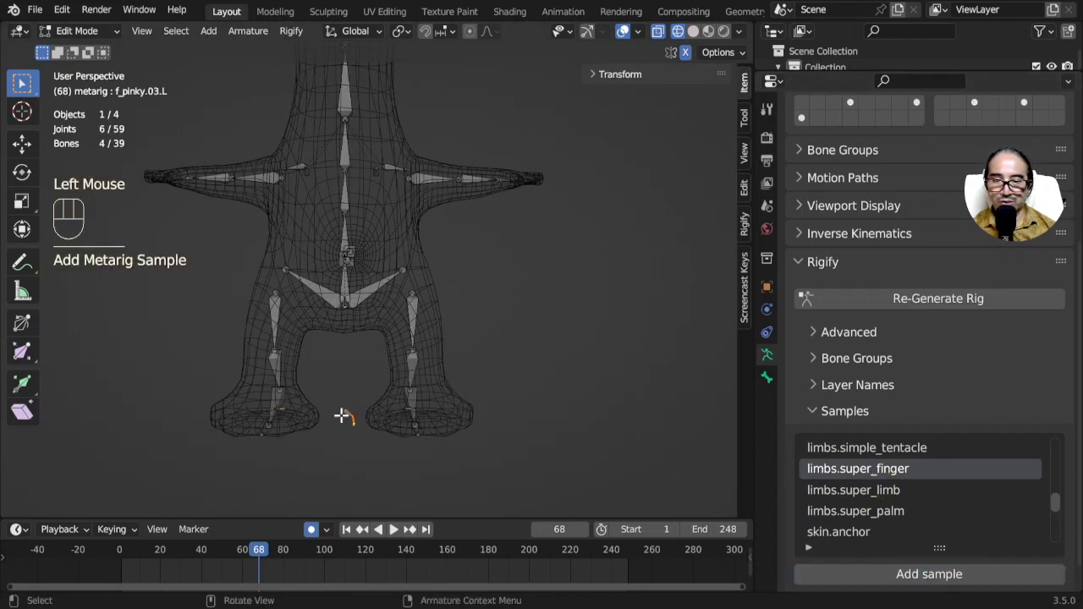
Move the new finger bone chain from the origin into the character's left hand in front view
key(KP_1)
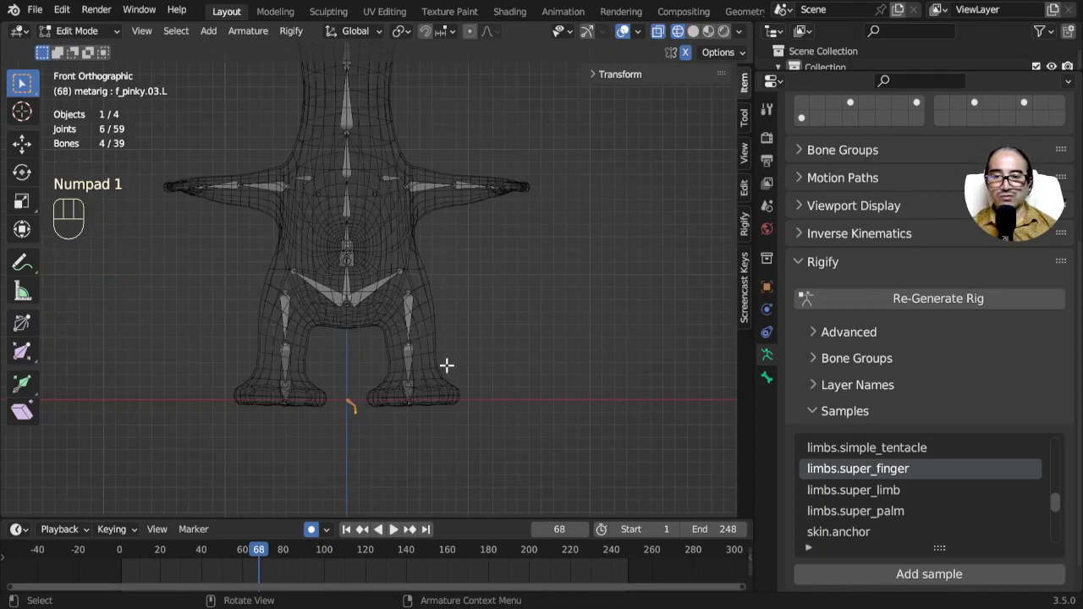
key(g)
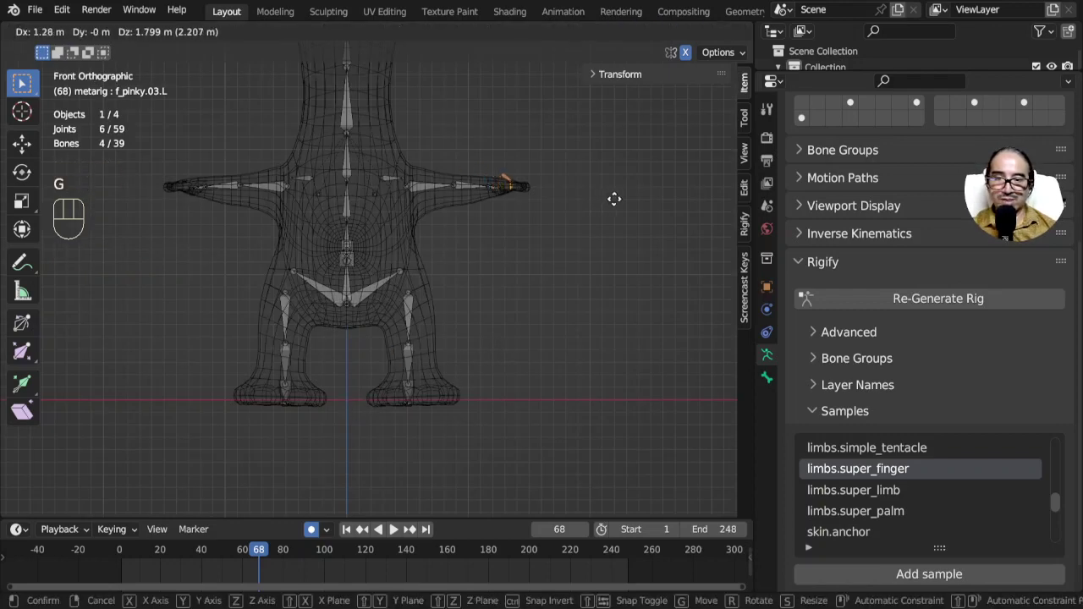
click(604, 204)
Rotate the finger chain to point along the arm, scale it up and position it inside the hand's fingers
key(KP_Decimal)
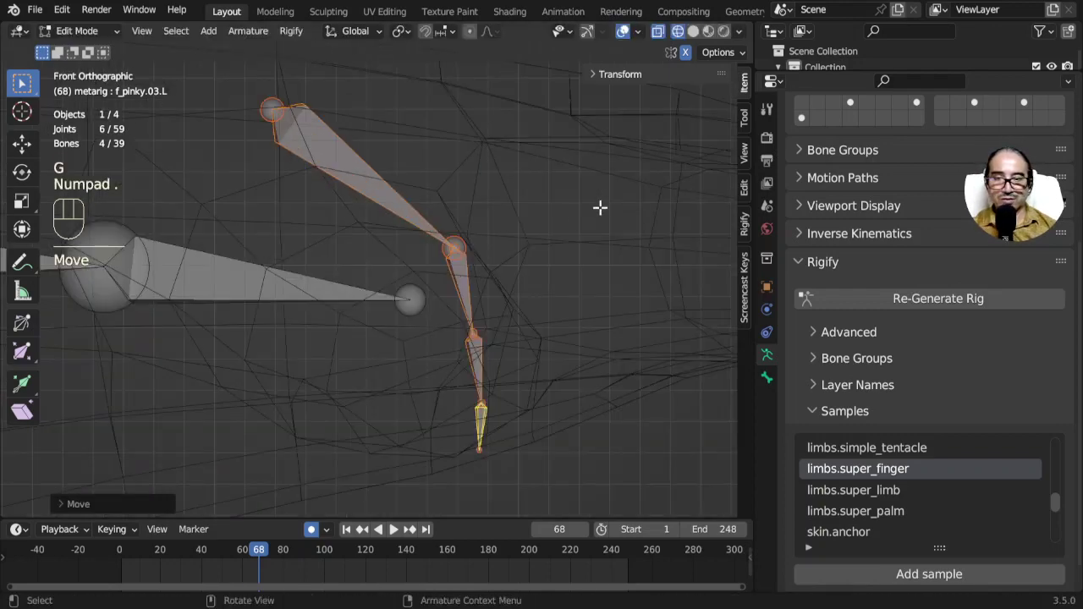
scroll(593, 237, down, 3)
shift+middle_drag(587, 273, 500, 299)
key(r)
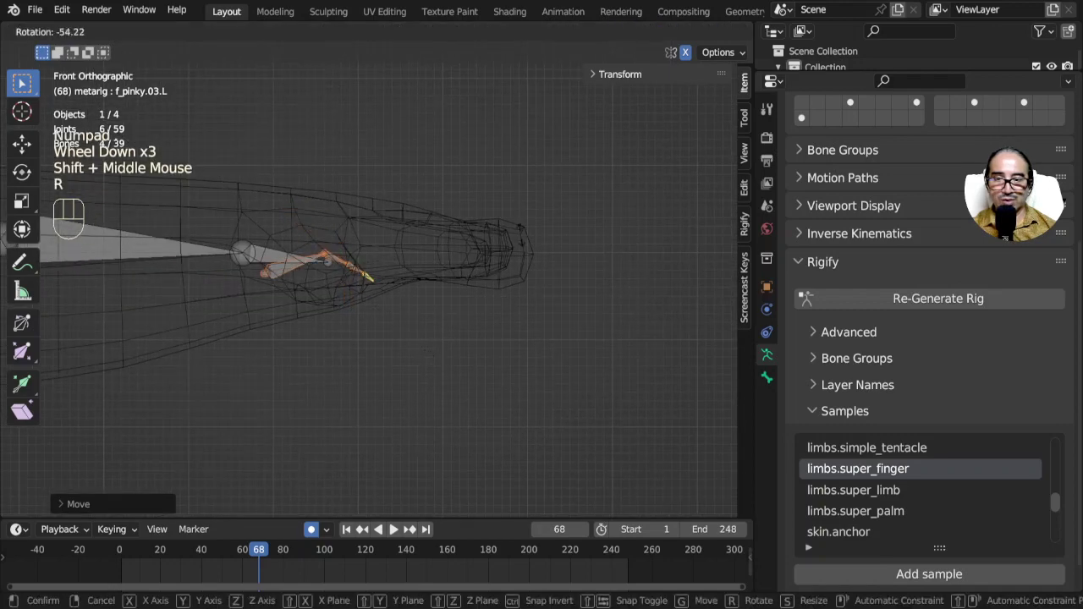
click(473, 285)
key(g)
click(593, 259)
key(s)
click(651, 266)
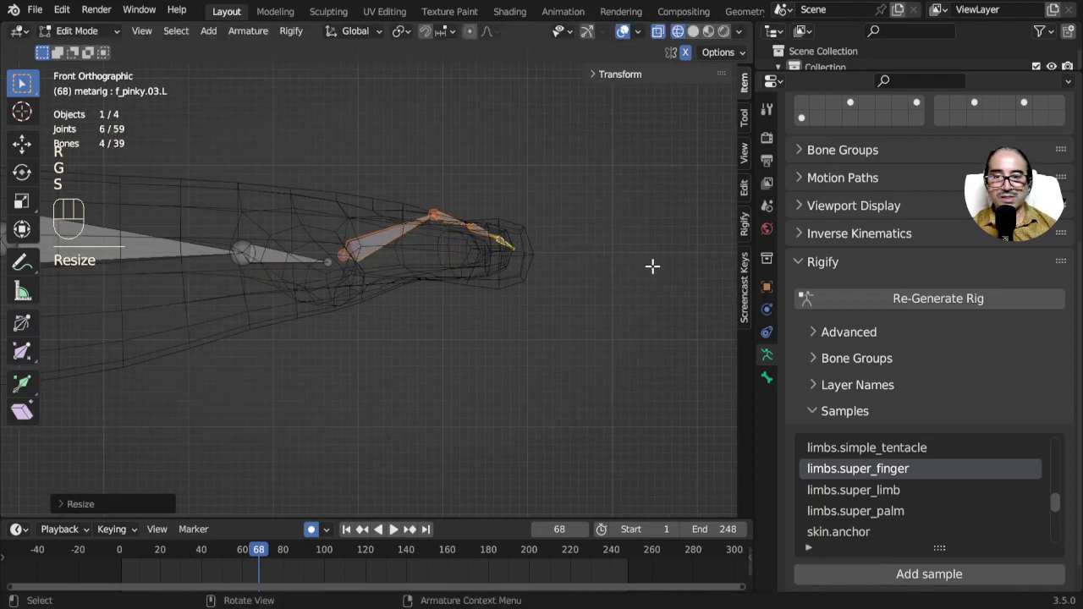
key(g)
click(629, 261)
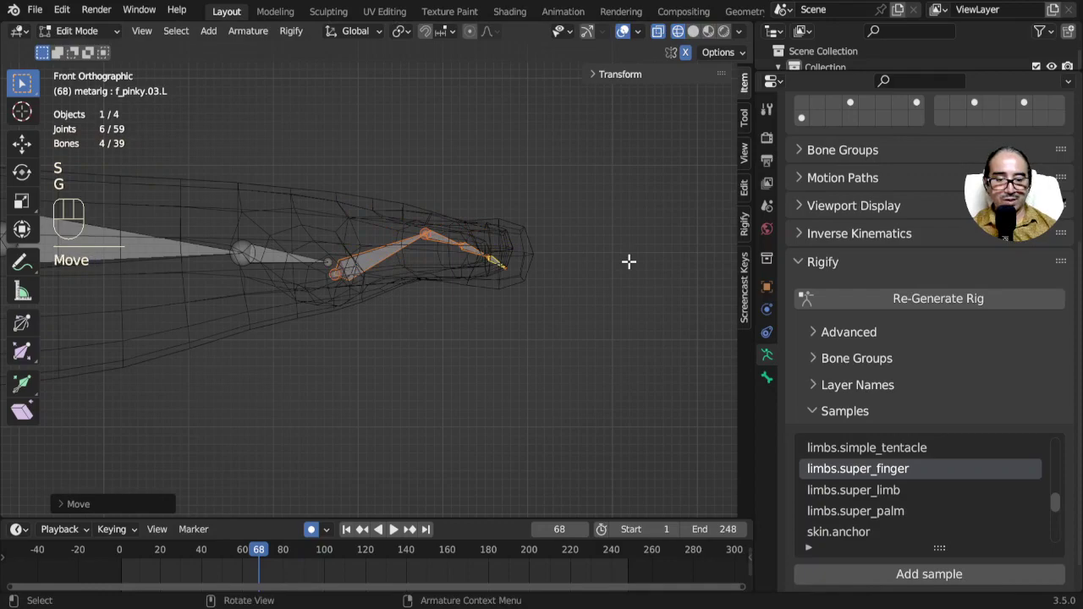
Examine the individual pinky bones and the palm bone's base joint from several angles inside the hand mesh
middle_drag(661, 227, 563, 326)
scroll(472, 303, up, 2)
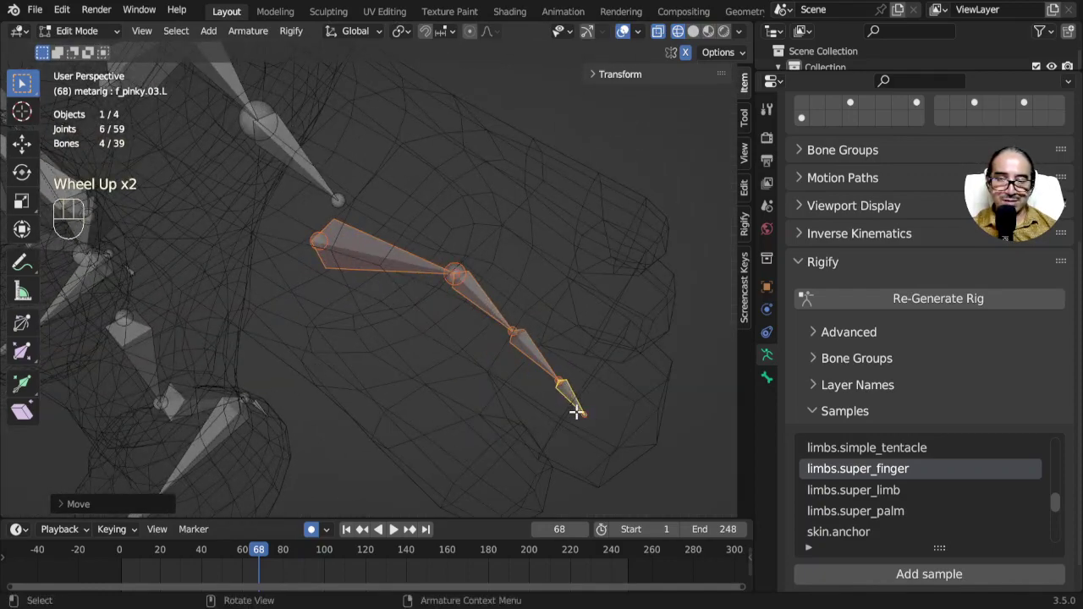
middle_drag(575, 411, 520, 314)
click(502, 239)
click(516, 258)
click(562, 280)
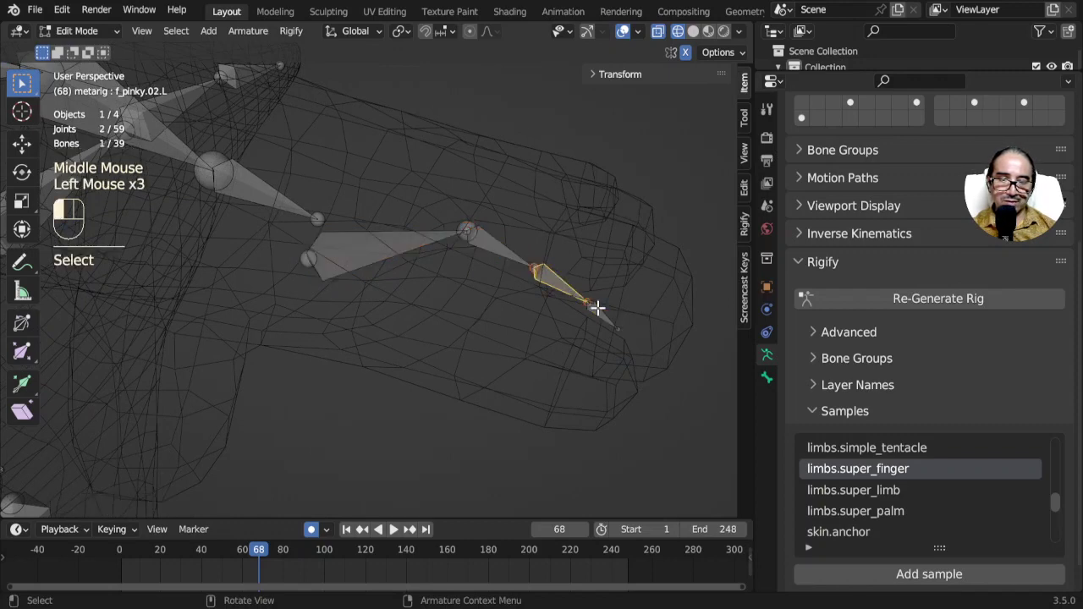
click(592, 307)
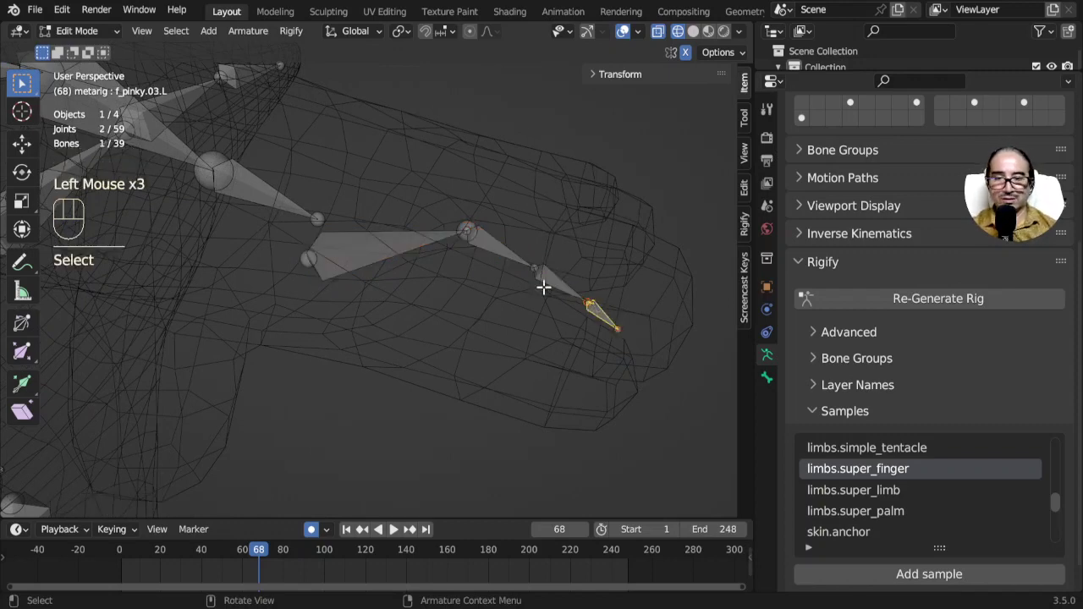
click(505, 251)
middle_drag(505, 252, 533, 231)
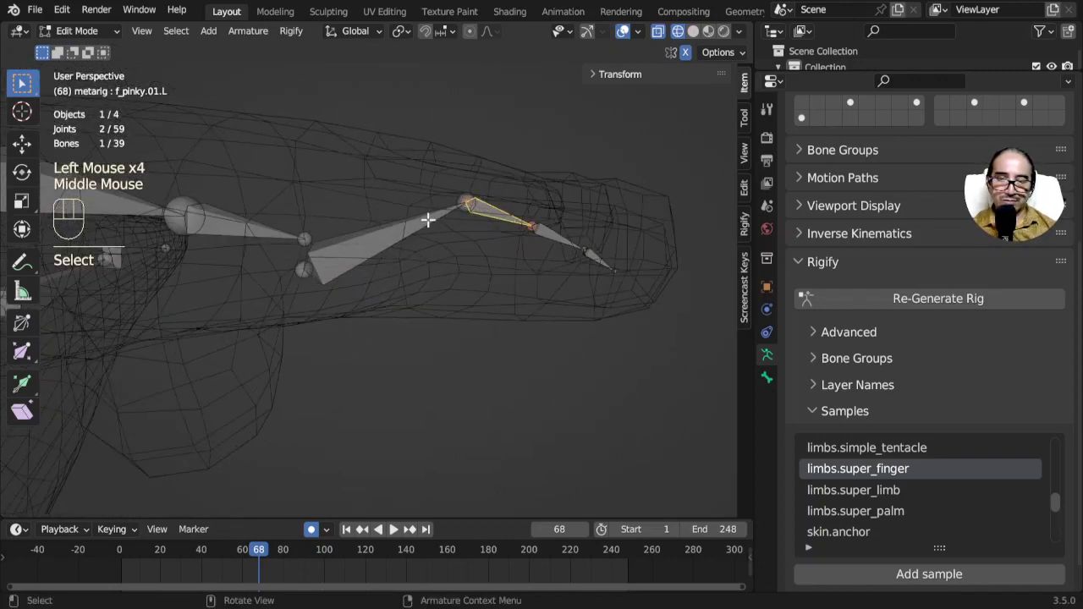
click(301, 265)
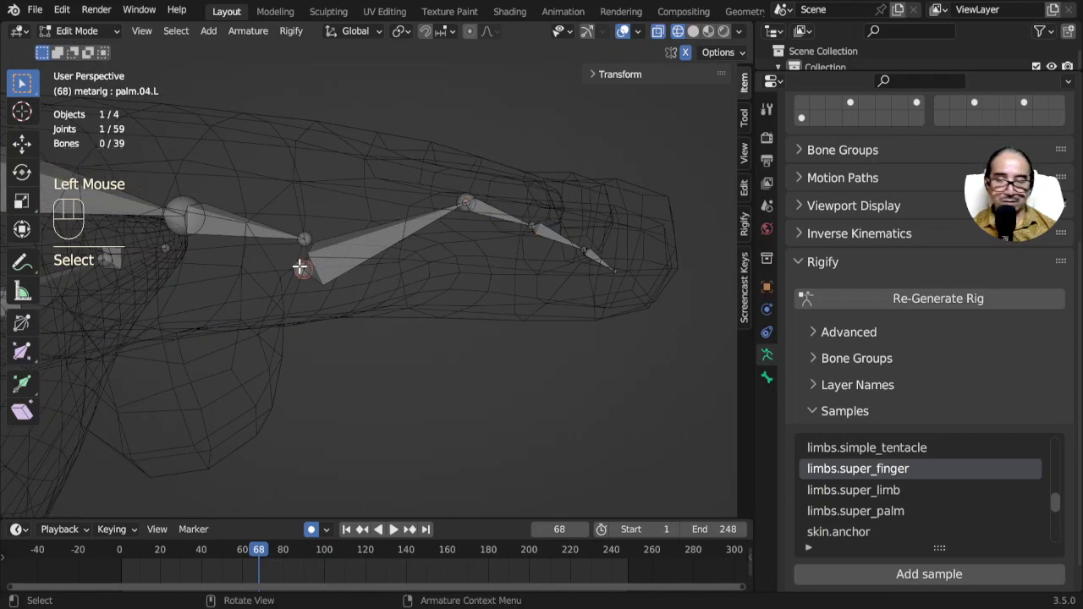
key(KP_3)
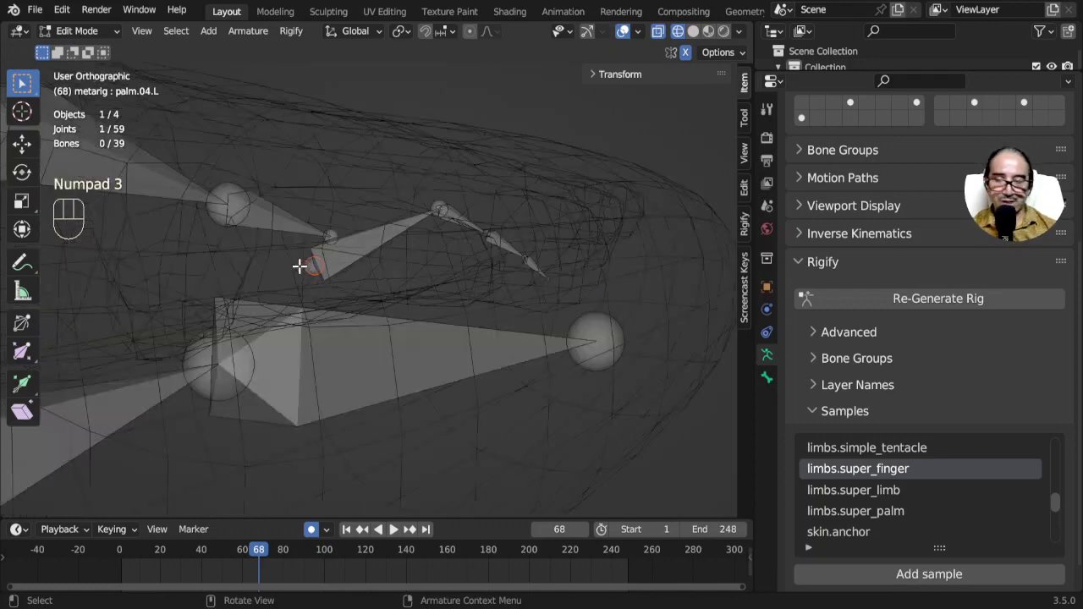
key(KP_1)
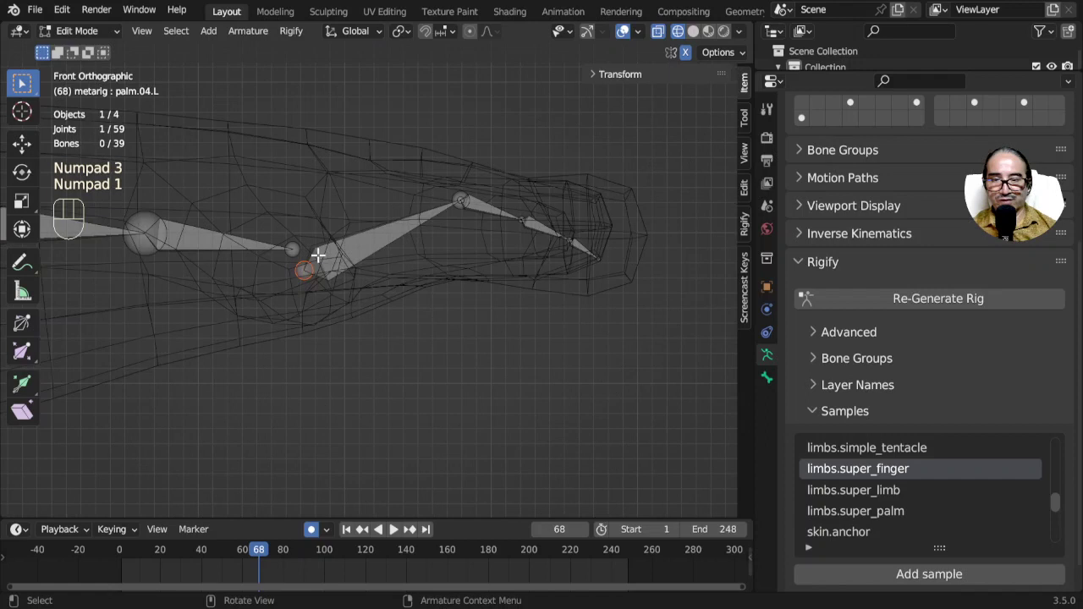
Select the whole linked finger chain and rotate and move it to follow the finger's slope in front view
click(383, 231)
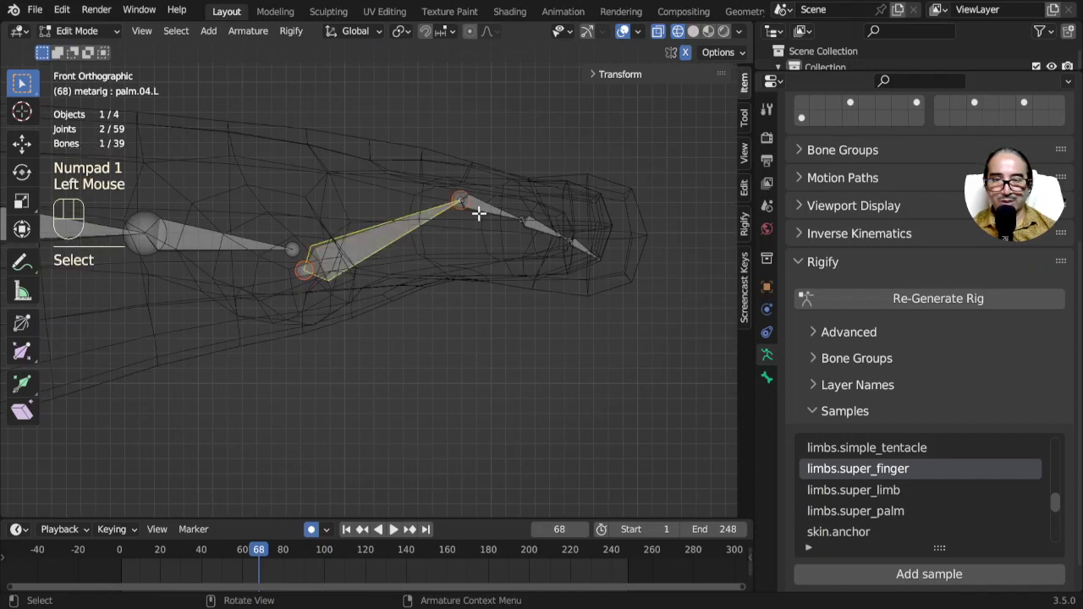
drag(386, 118, 651, 317)
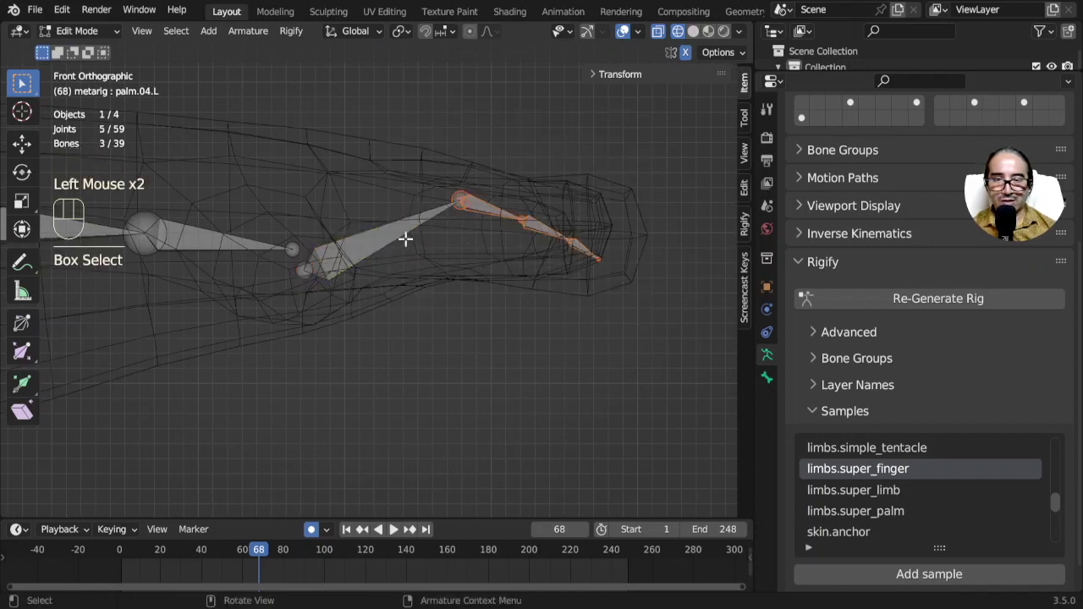
key(l)
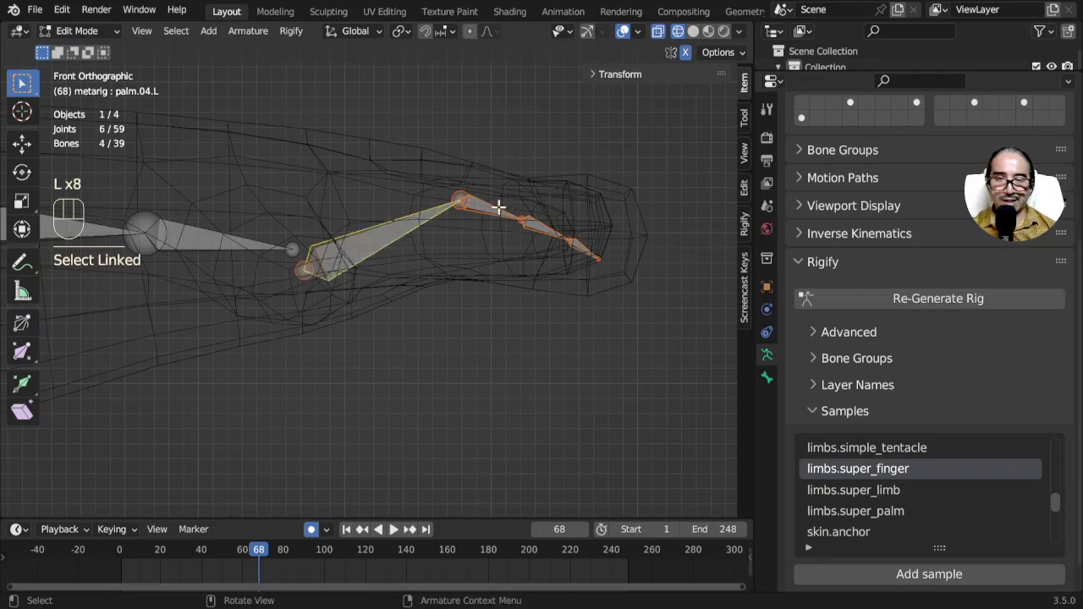
key(r)
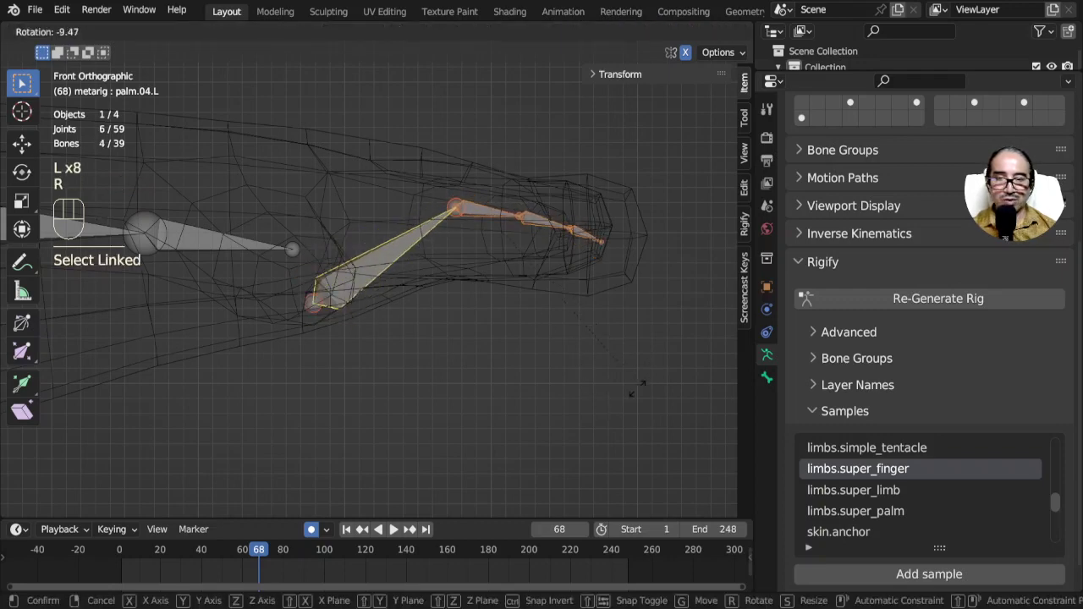
key(g)
click(619, 383)
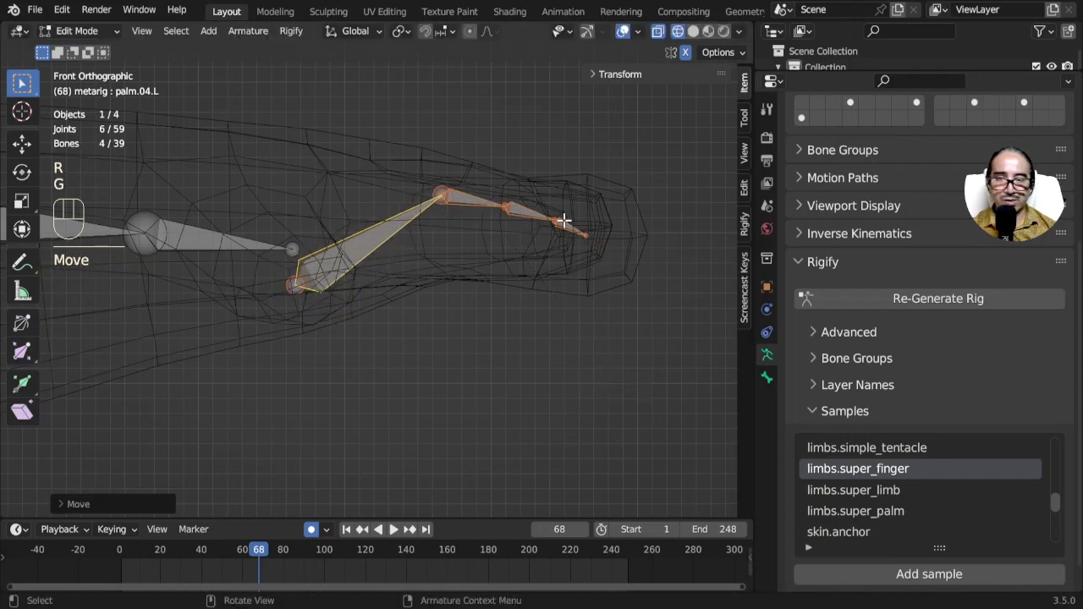
Enlarge the finger chain in top view and reposition it so its tip reaches the end of the longest finger
key(KP_7)
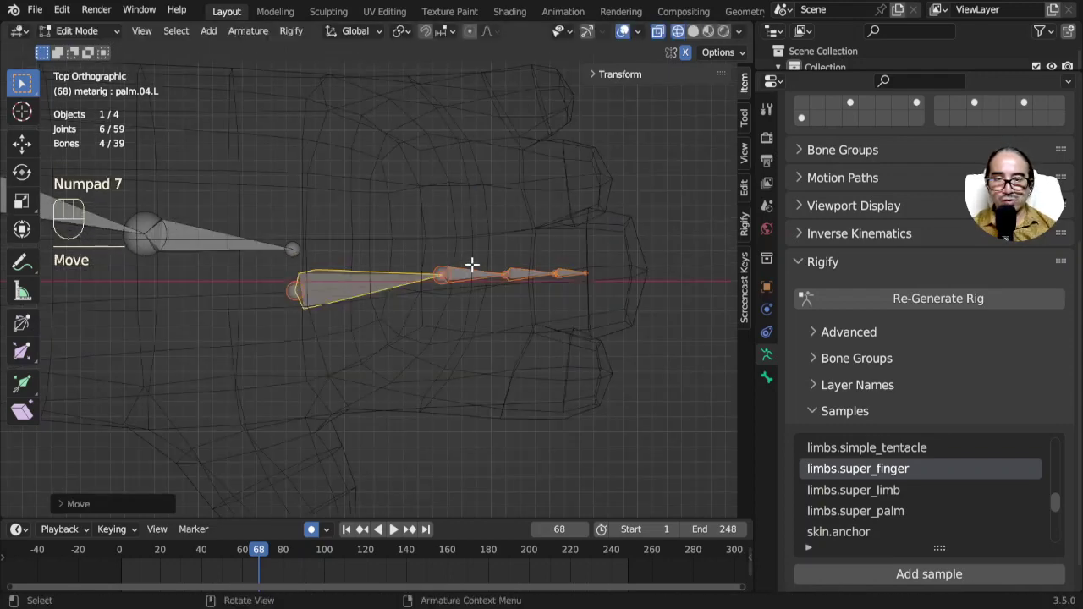
key(s)
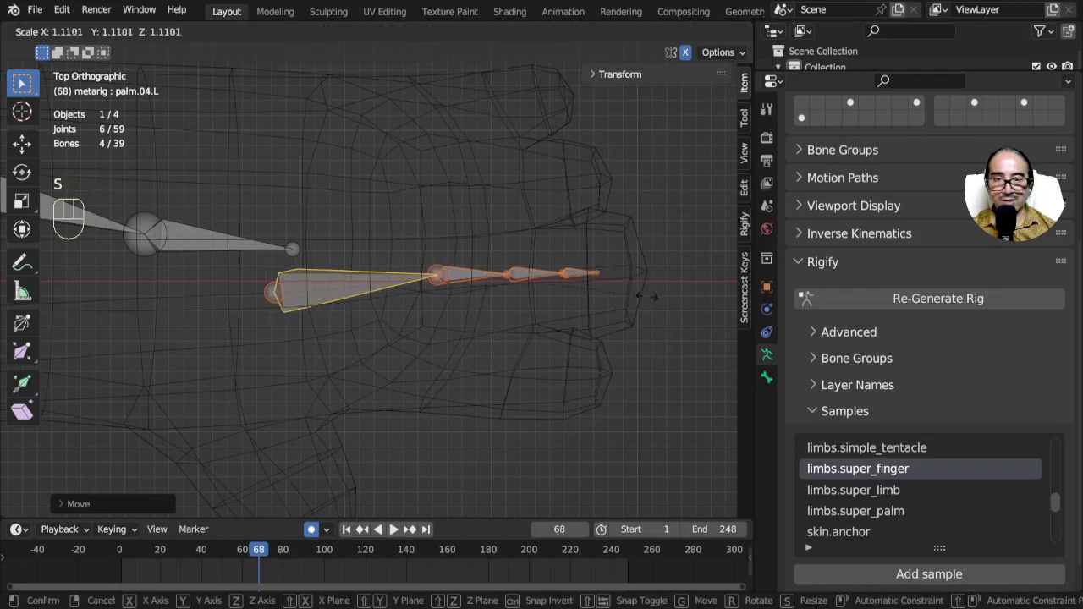
click(671, 302)
key(g)
click(663, 296)
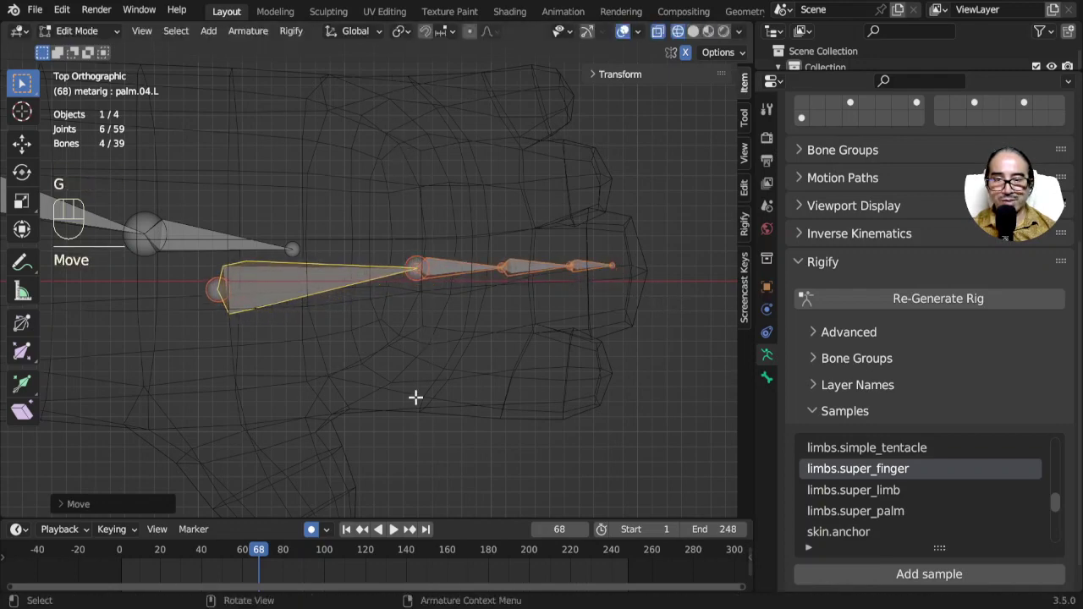
Lower the knuckle joint between the palm bone and first finger bone about 0.008 m along global Z
drag(370, 225, 445, 299)
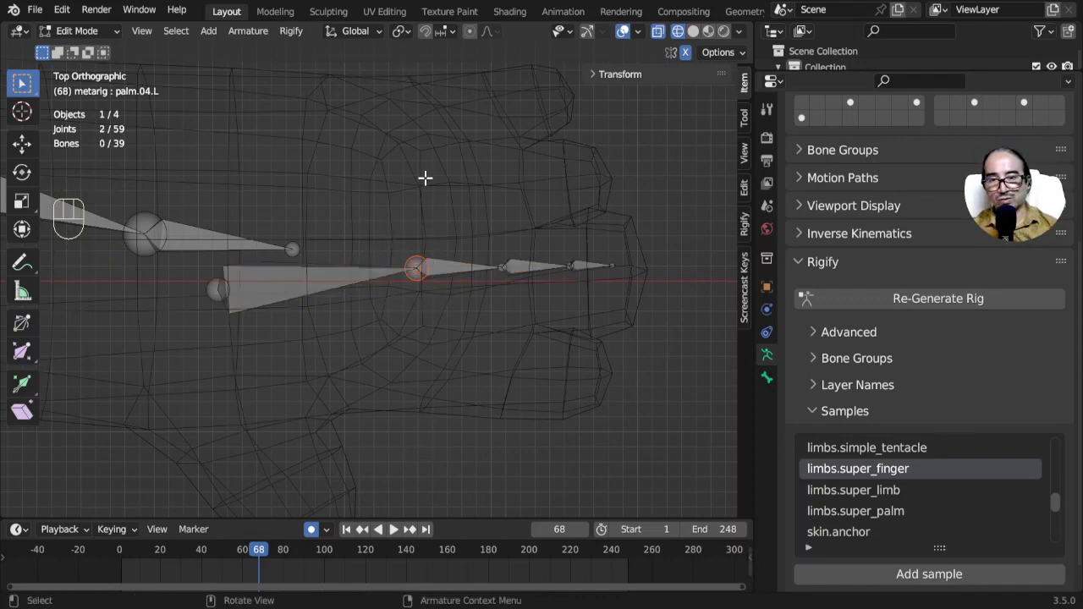
key(KP_1)
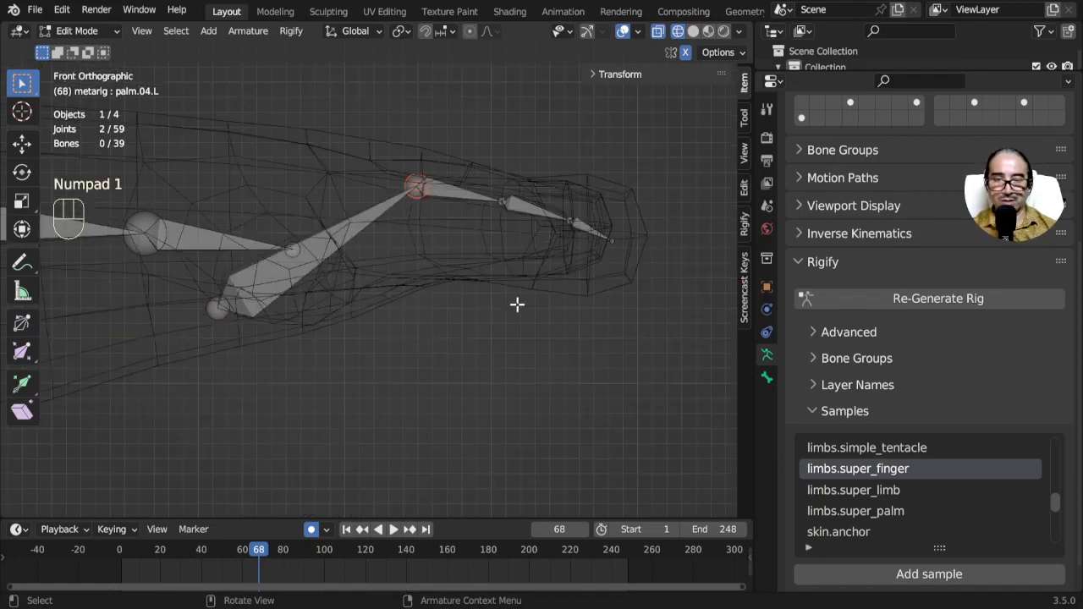
click(520, 206)
drag(378, 108, 466, 218)
key(g)
key(z)
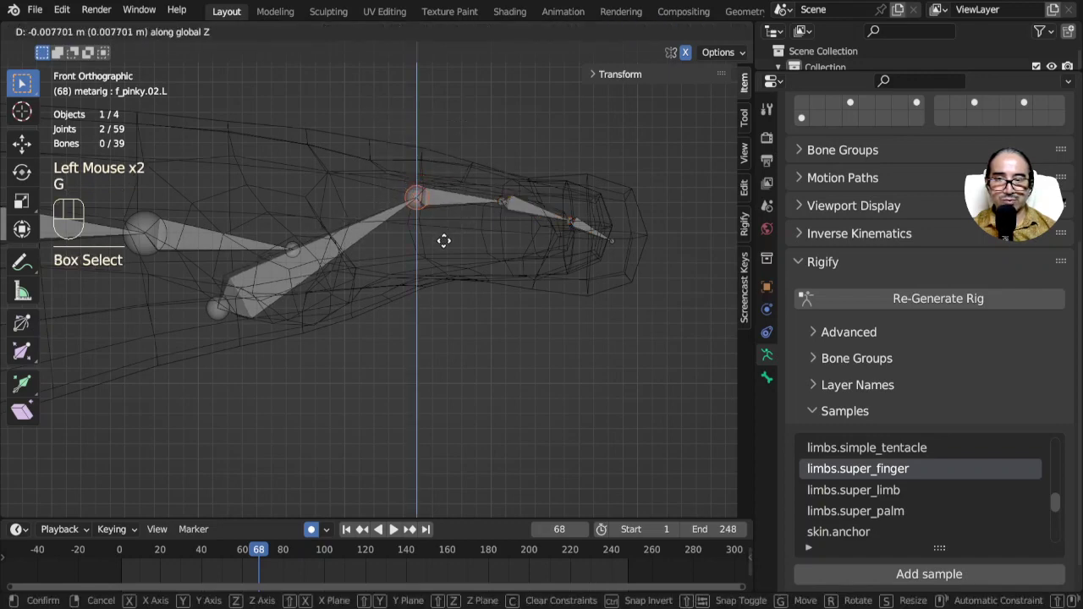
click(444, 242)
click(307, 273)
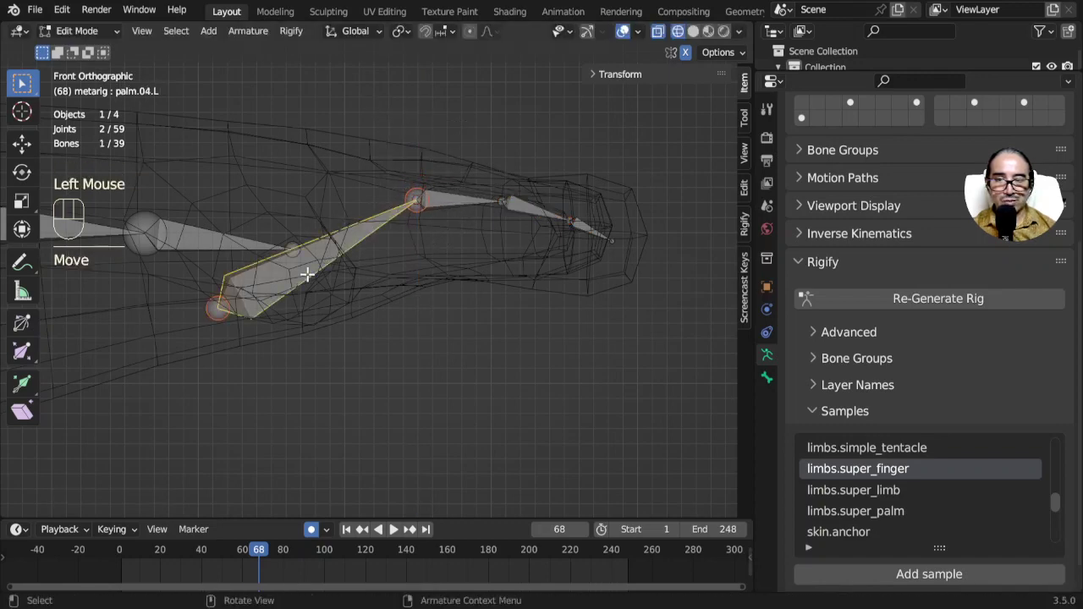
key(g)
right_click(300, 263)
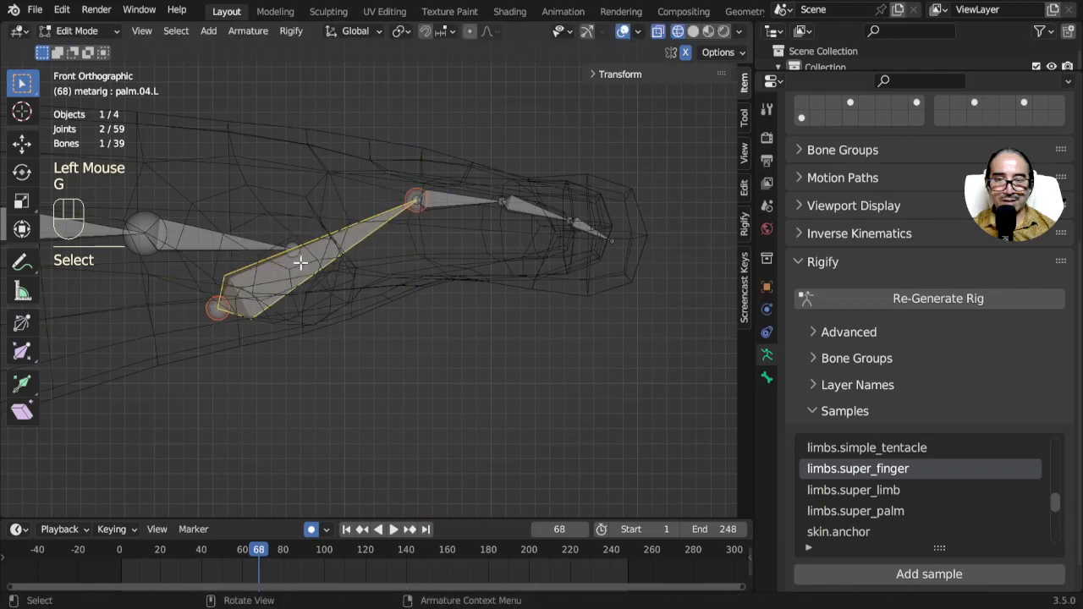
drag(354, 124, 454, 238)
key(g)
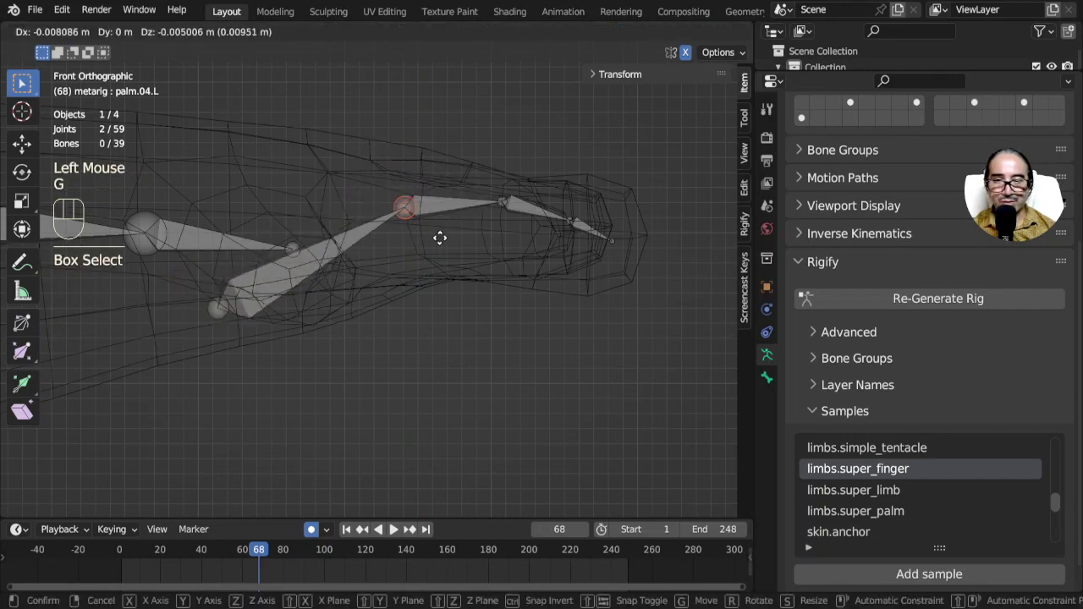
right_click(440, 237)
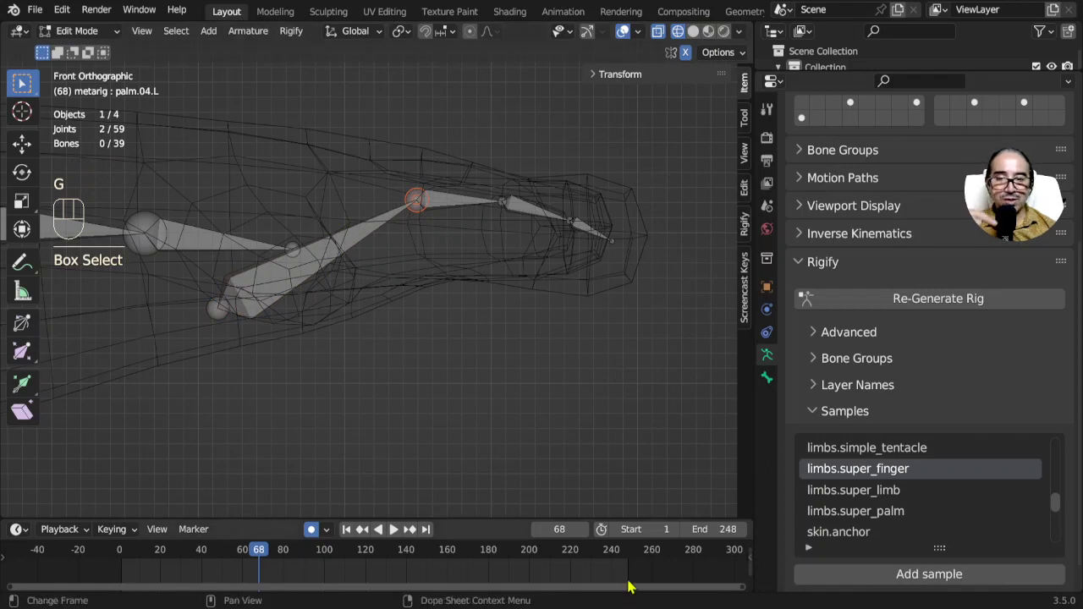
Parent the palm.04.L bone to the hand.L bone with Keep Offset
click(302, 278)
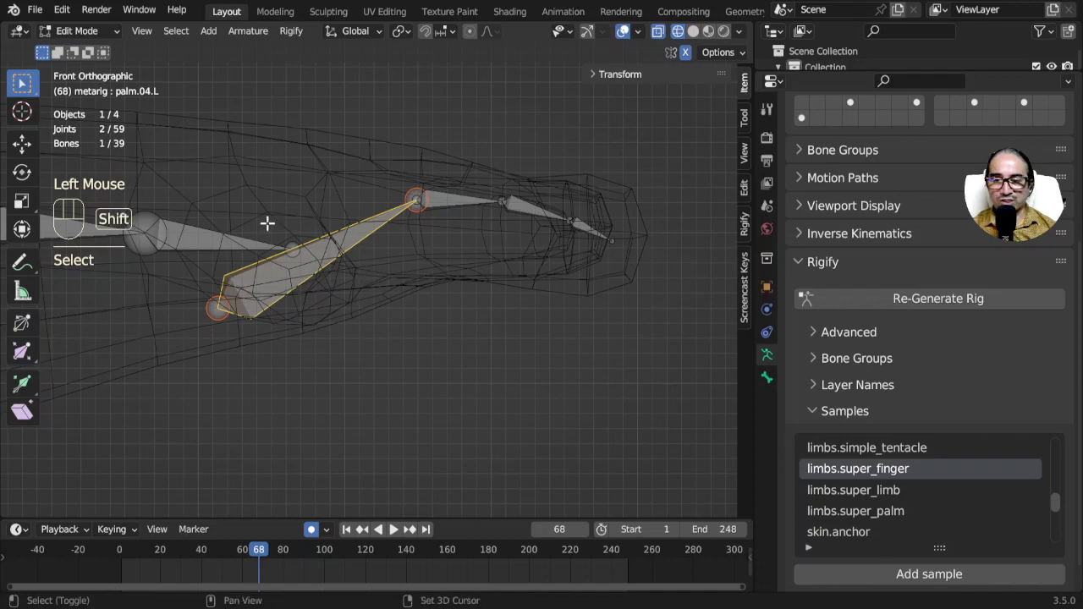
shift+click(225, 234)
middle_drag(265, 240, 458, 329)
key(ctrl+p)
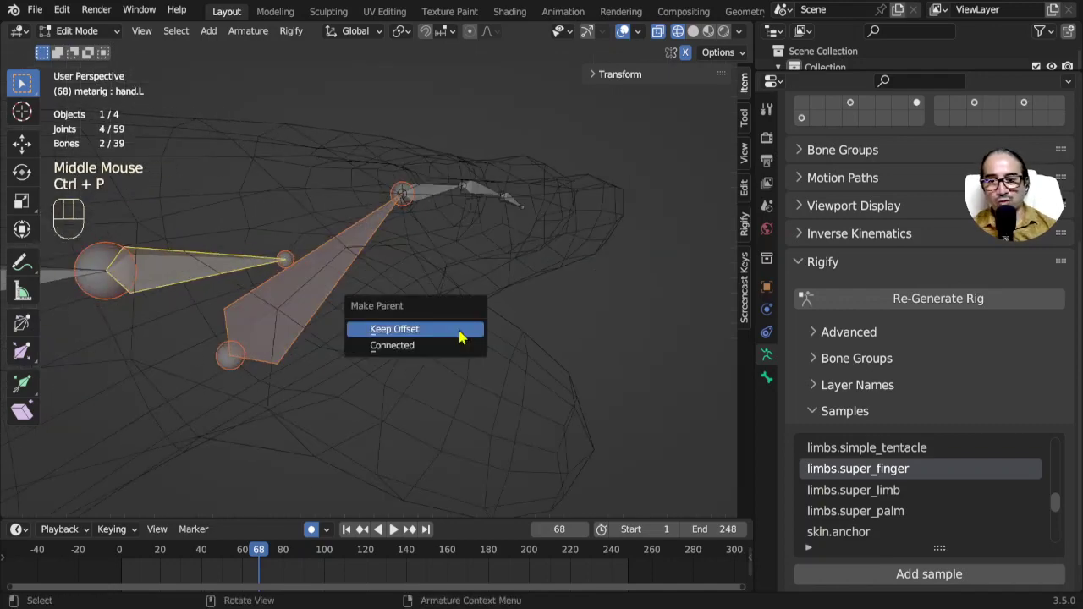
click(402, 331)
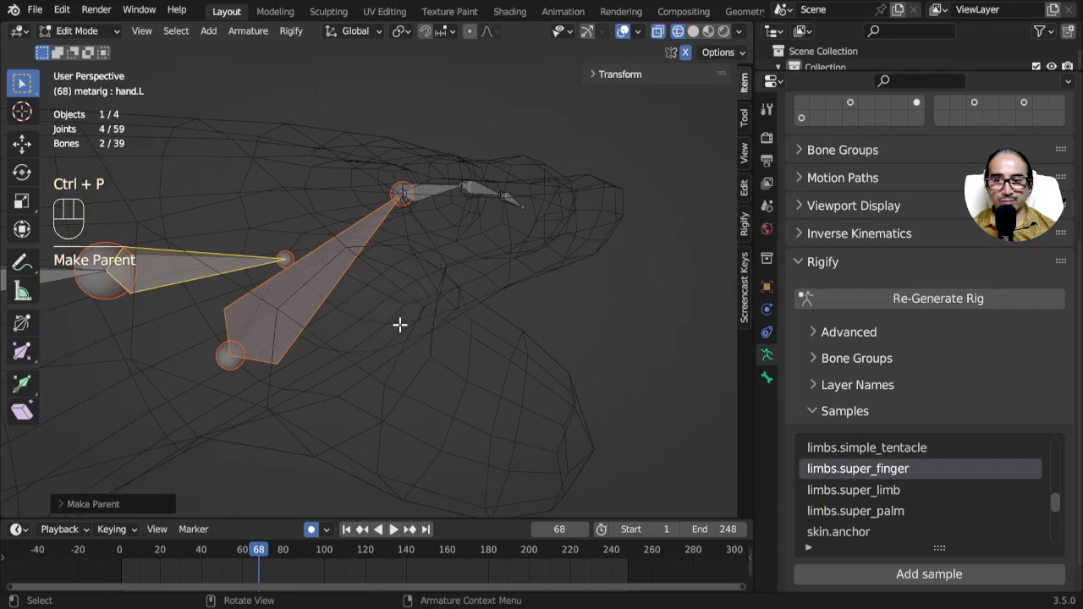
Select the whole linked finger chain in top view and duplicate it, placing the copy between the finger and the thumb
scroll(374, 335, down, 2)
key(KP_7)
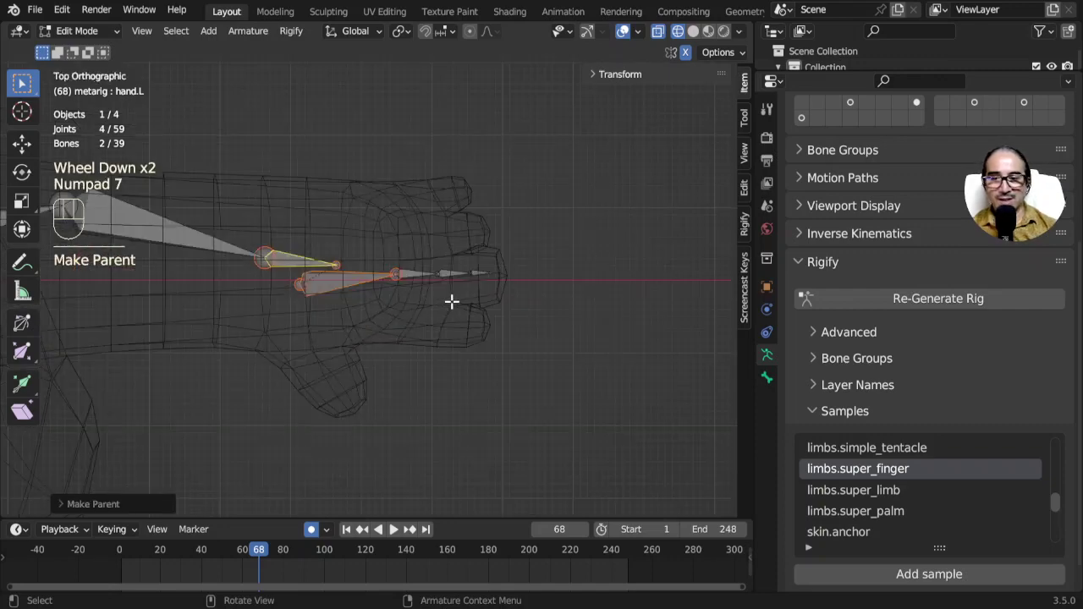
click(357, 284)
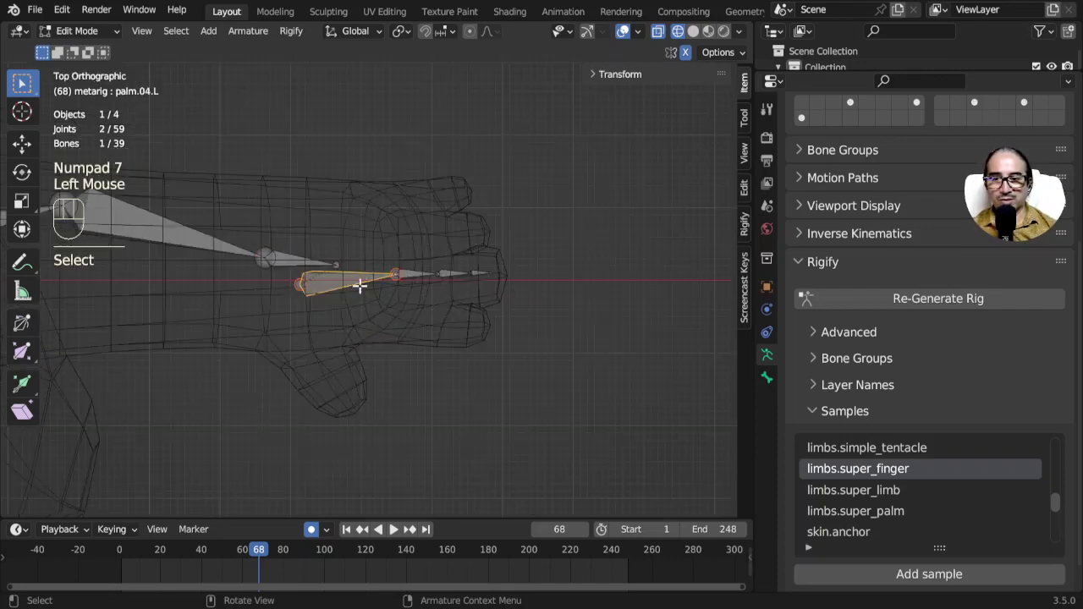
scroll(388, 291, up, 2)
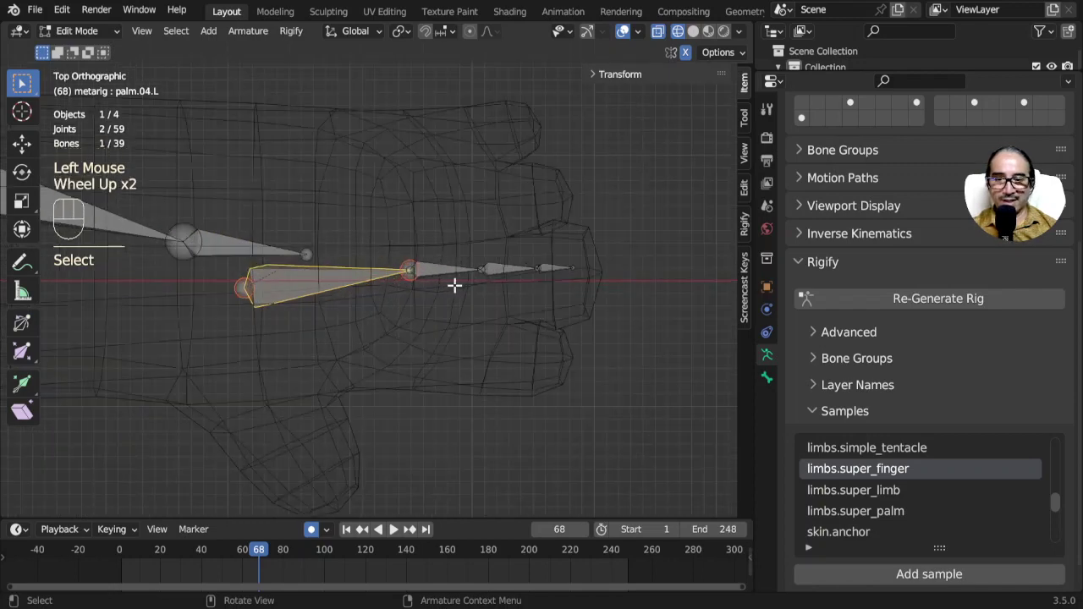
key(l)
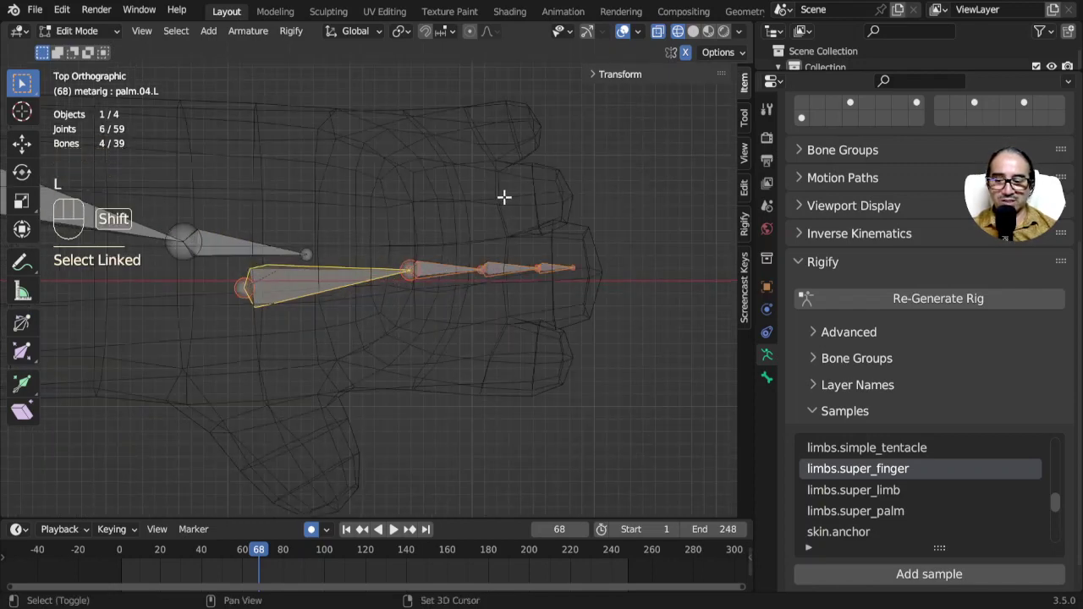
key(shift+d)
click(408, 310)
Rotate, scale and move the duplicated chain in top view so it runs along the thumb and reaches its tip
key(r)
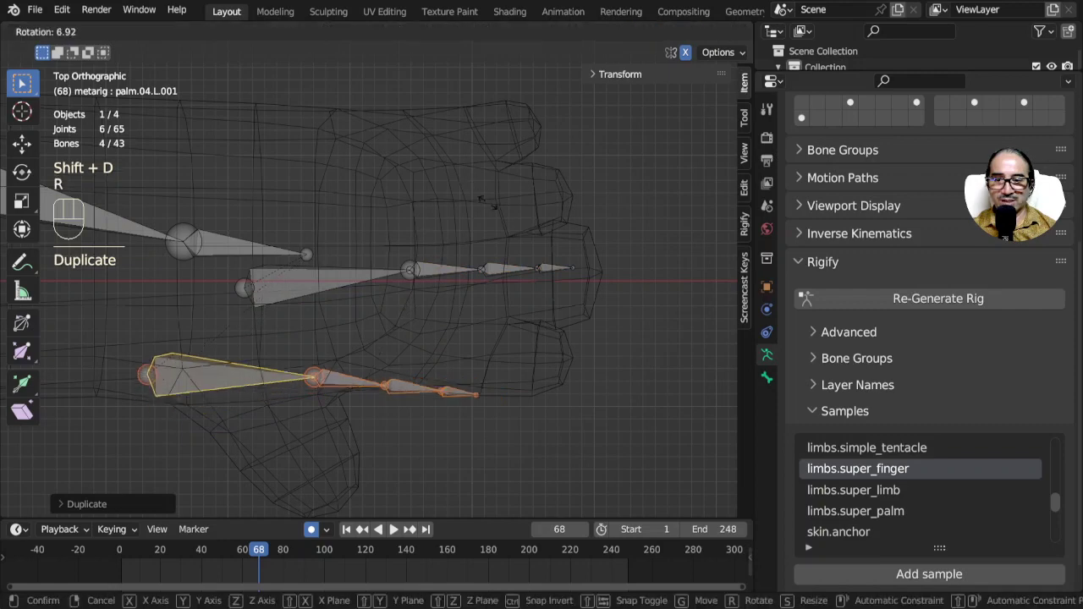
click(570, 370)
key(s)
click(448, 351)
key(g)
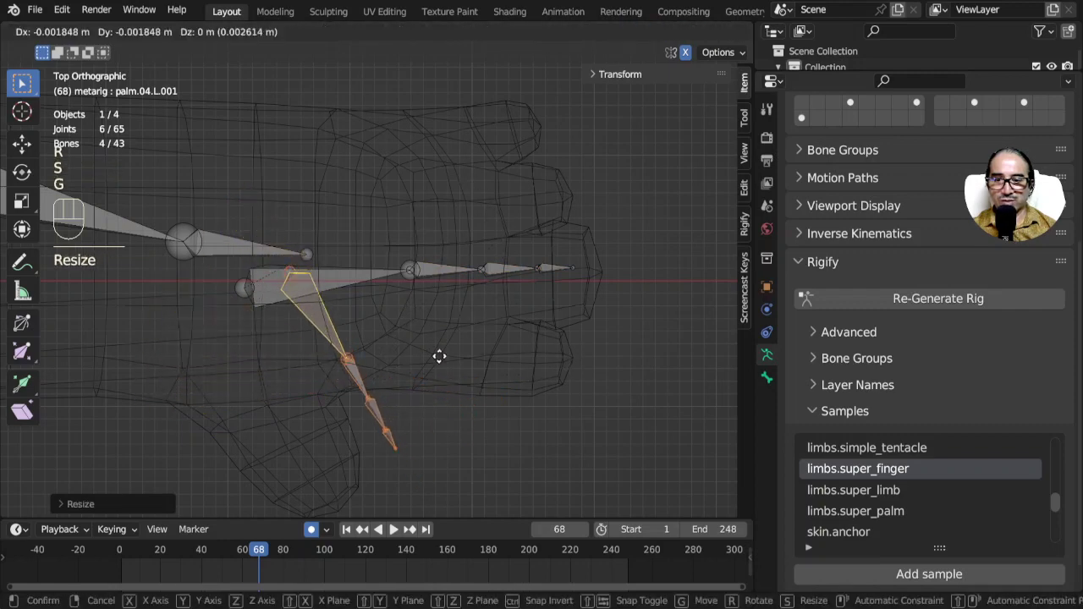
click(394, 374)
key(s)
click(443, 394)
key(g)
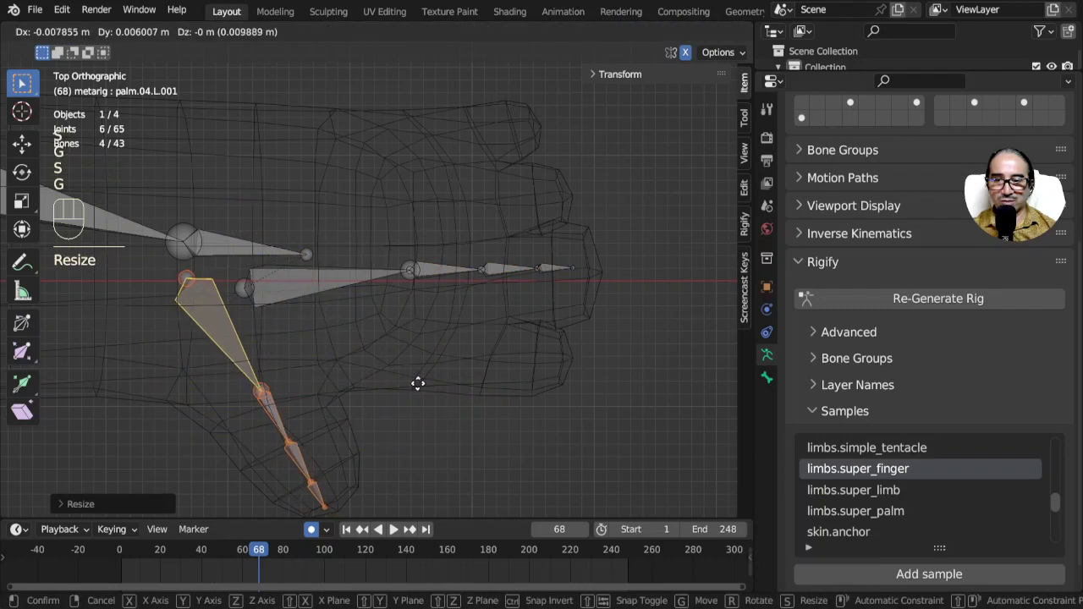
click(414, 382)
shift+middle_drag(414, 382, 448, 372)
key(g)
click(449, 372)
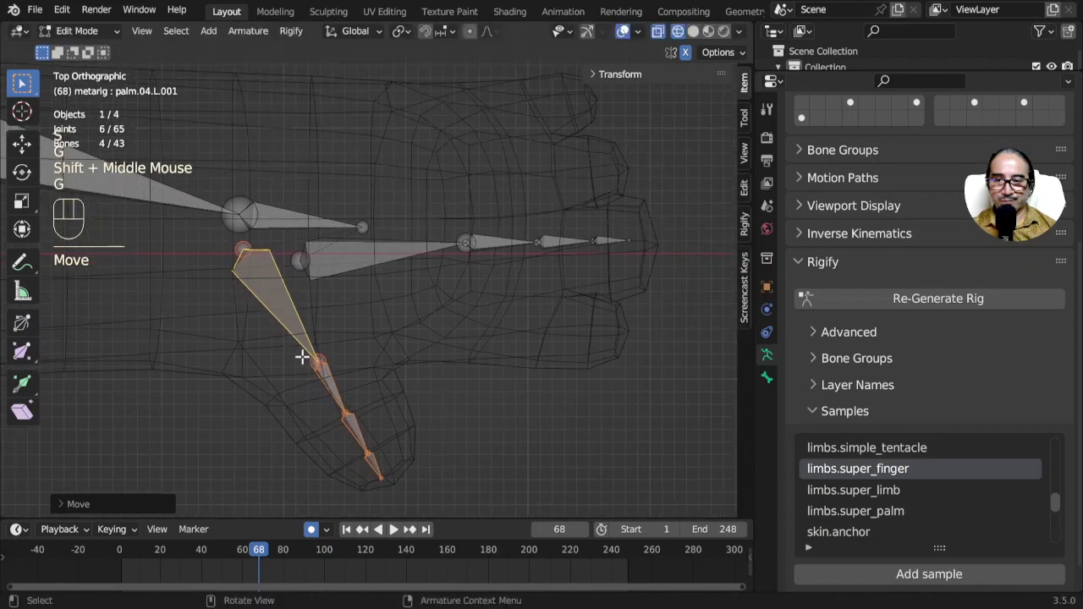
Rotate and reposition the thumb chain in right view so it follows the thumb's downward slope inside the mesh
middle_drag(274, 425, 483, 333)
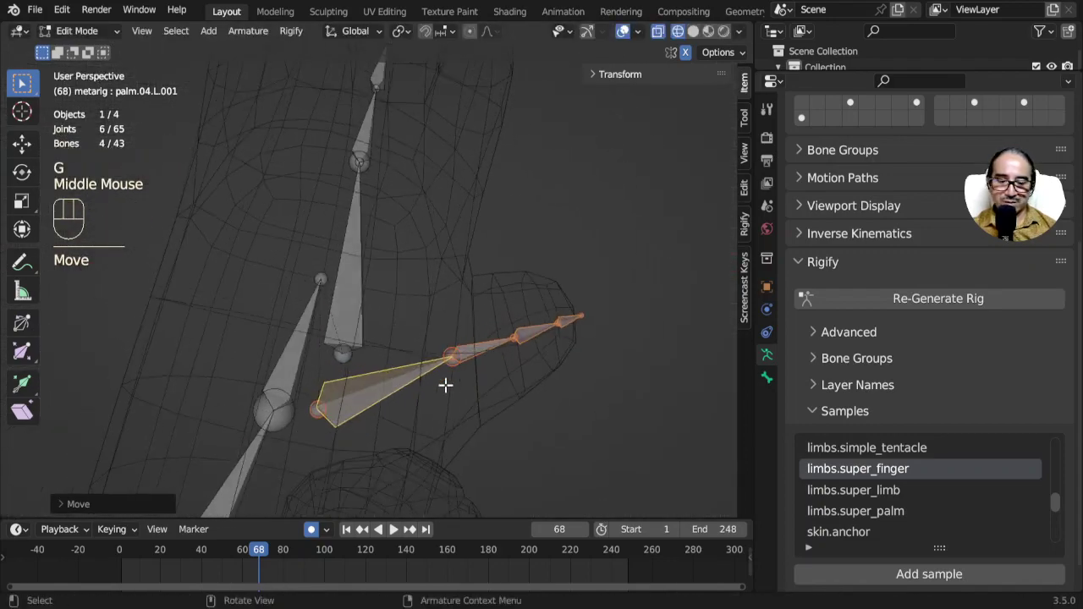
key(KP_1)
key(KP_3)
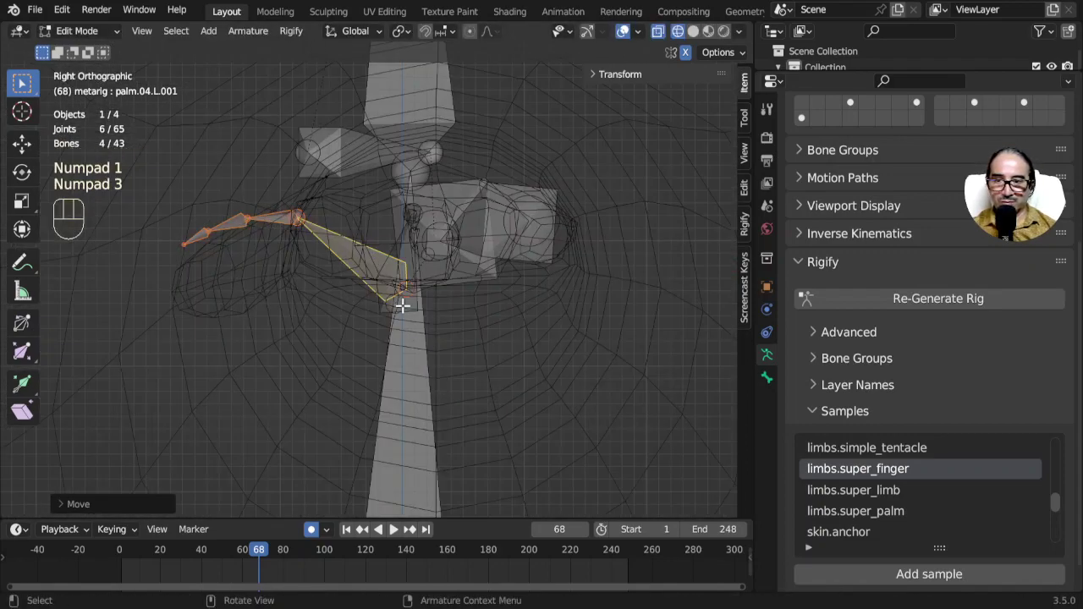
scroll(403, 305, up, 1)
shift+middle_drag(314, 302, 264, 242)
shift+scroll(264, 243, up, 1)
key(r)
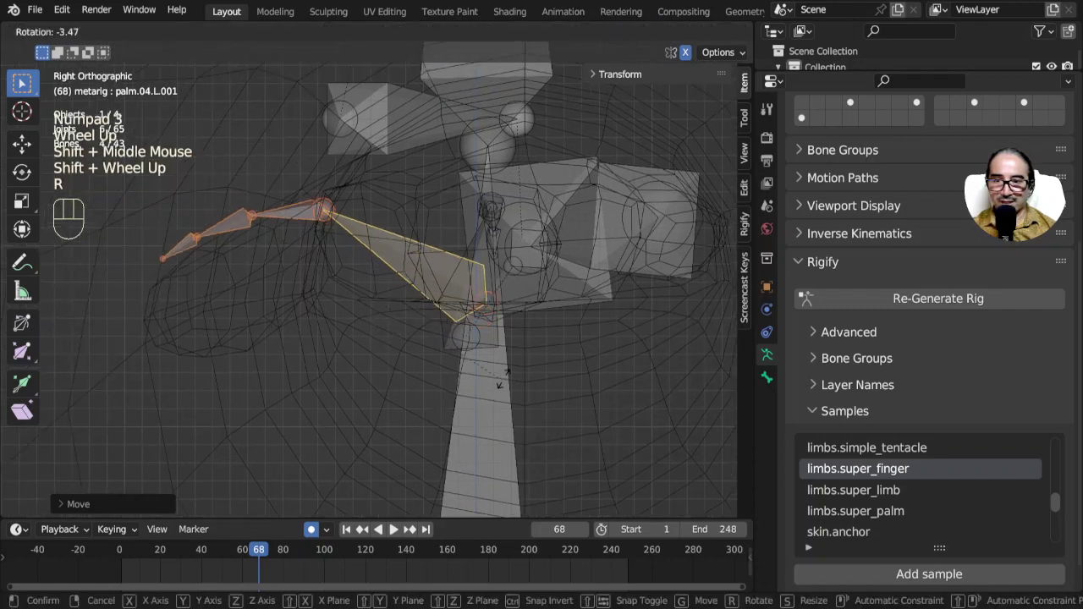
click(534, 355)
key(g)
click(407, 278)
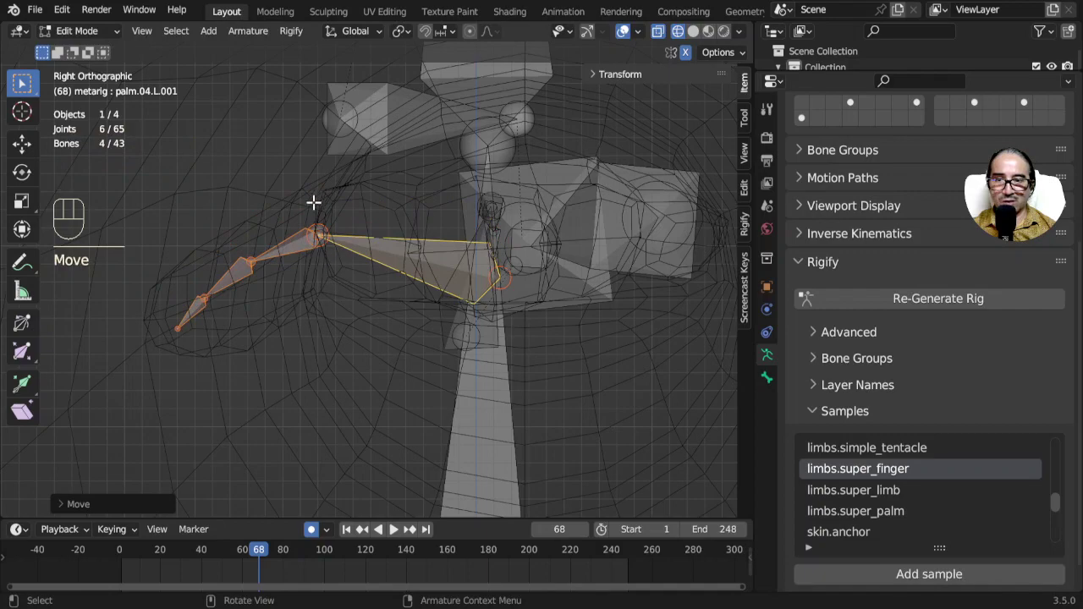
scroll(271, 331, down, 2)
middle_drag(271, 331, 398, 279)
click(279, 292)
scroll(311, 340, up, 2)
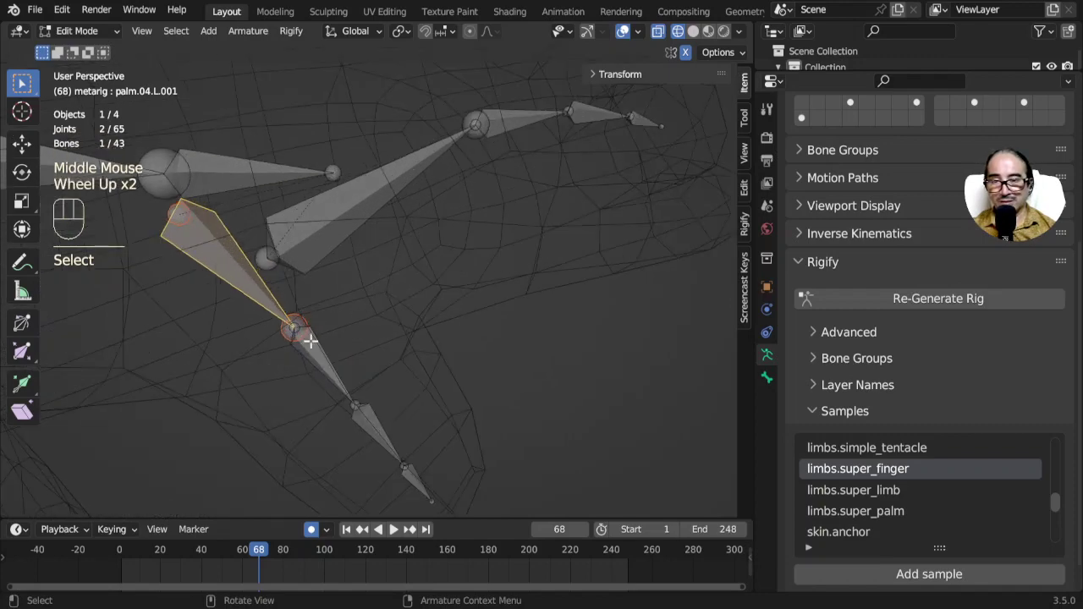
click(302, 332)
key(g)
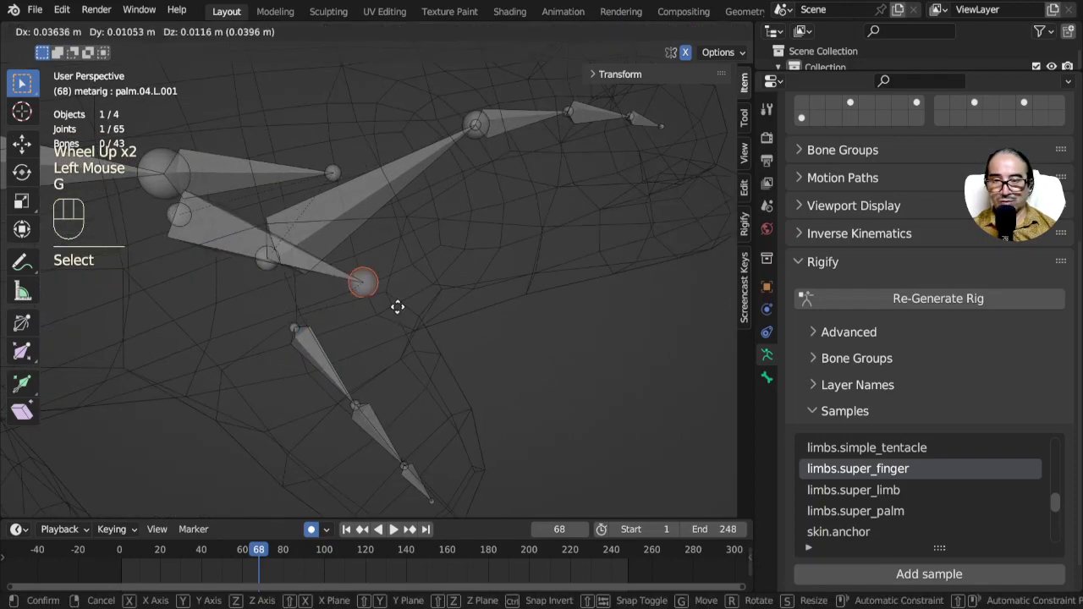
key(Escape)
click(309, 353)
key(g)
key(Escape)
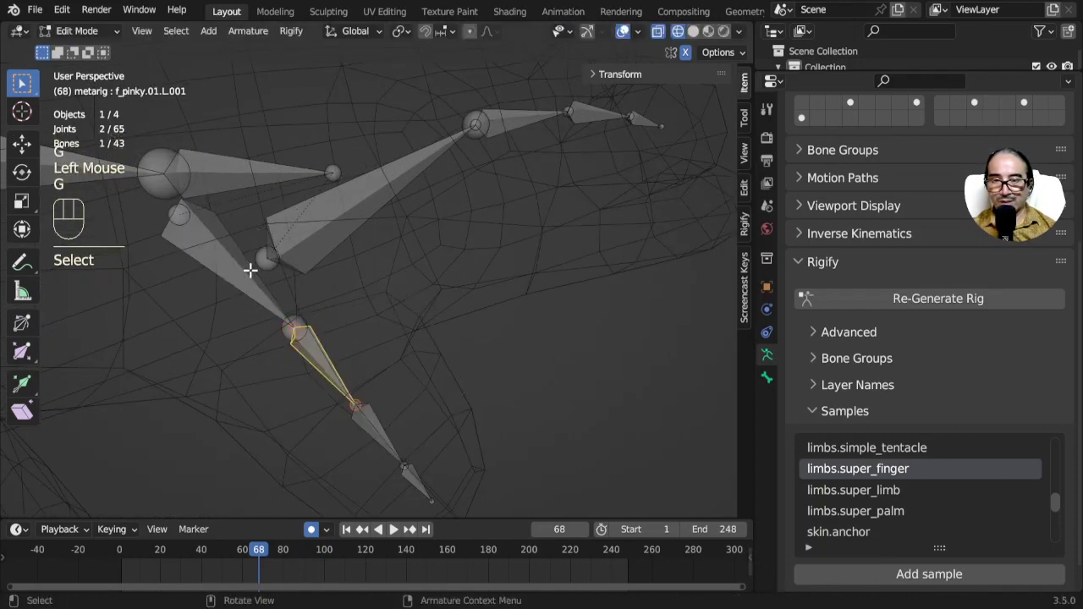
Examine the relationship lines between the thumb and finger palm bones and the tip of the hand.L bone
click(225, 251)
middle_drag(225, 252, 259, 160)
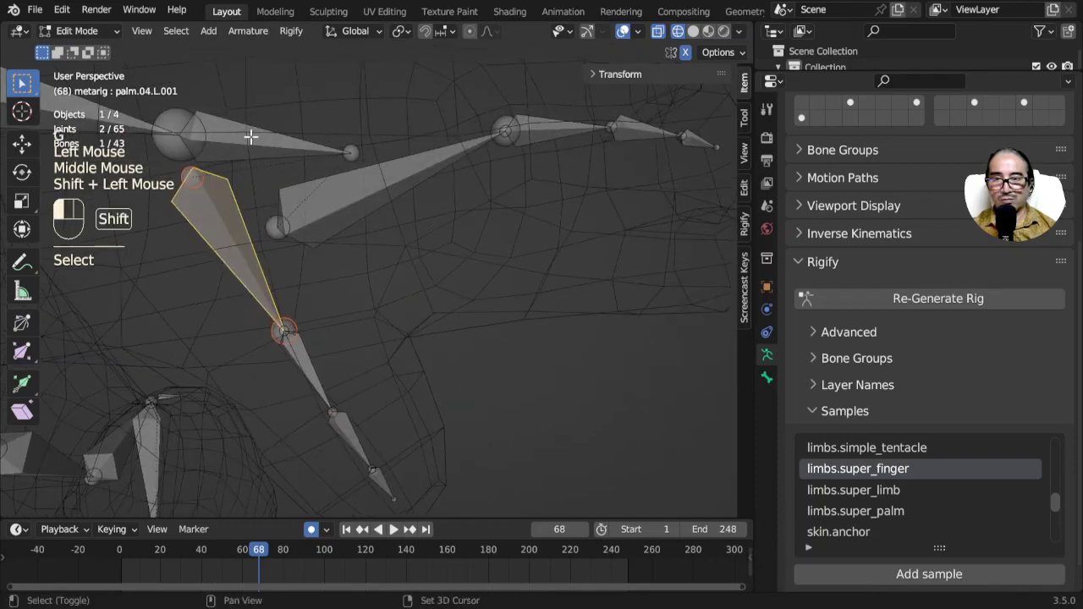
shift+click(251, 136)
shift+scroll(365, 246, down, 1)
shift+middle_drag(365, 246, 467, 307)
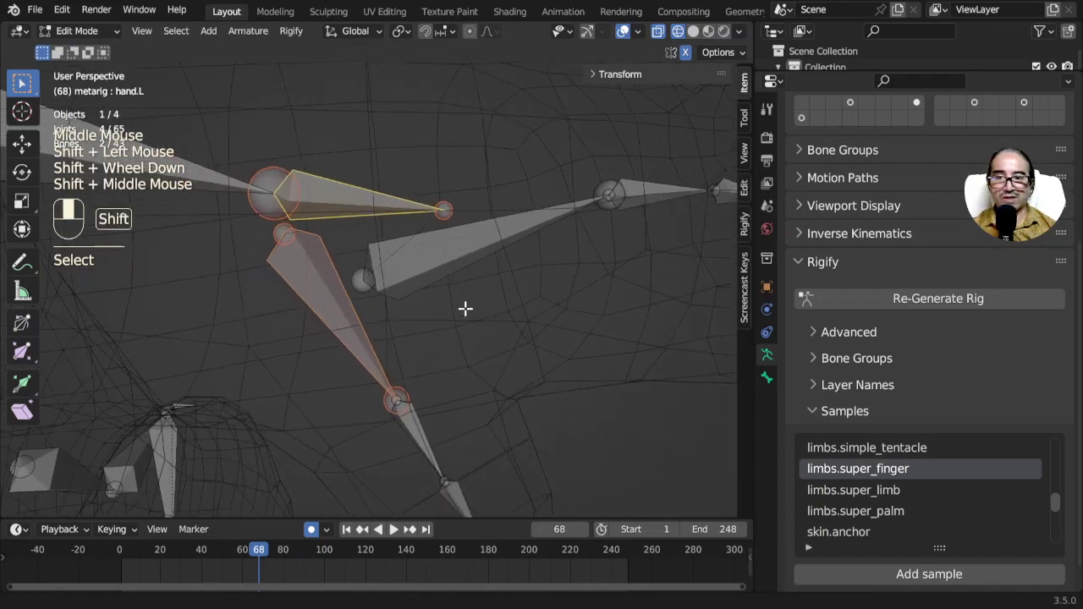
click(308, 253)
key(g)
key(Escape)
scroll(499, 234, up, 2)
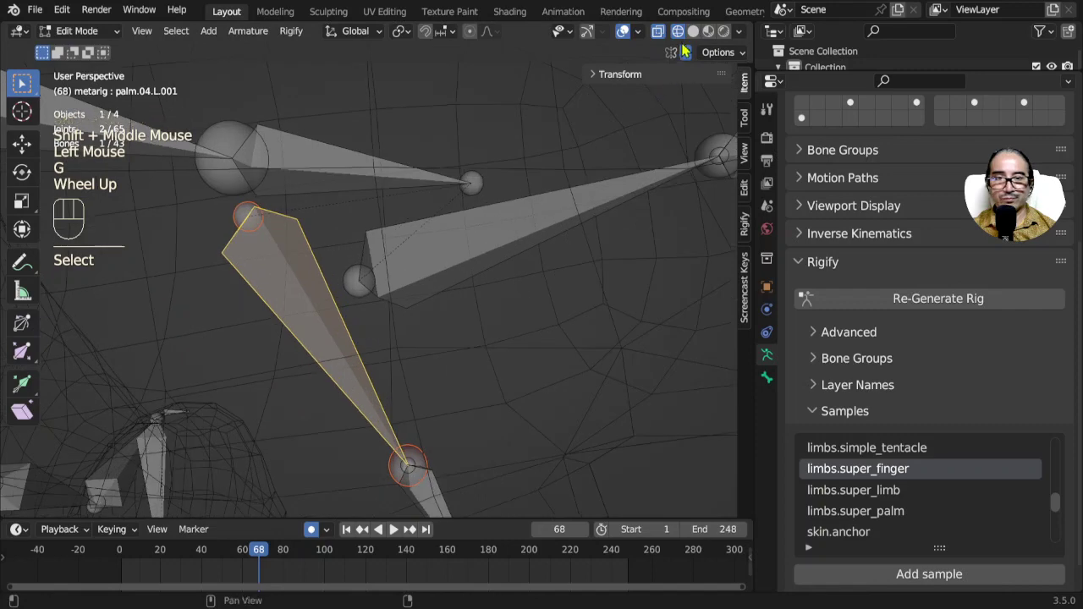
click(693, 31)
click(677, 31)
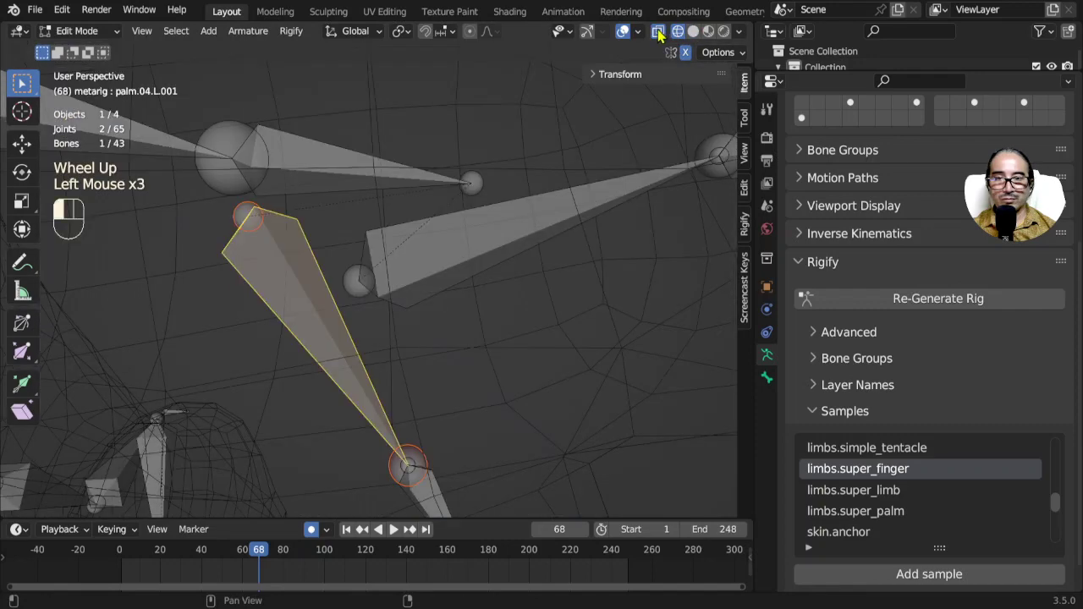
click(658, 32)
click(658, 33)
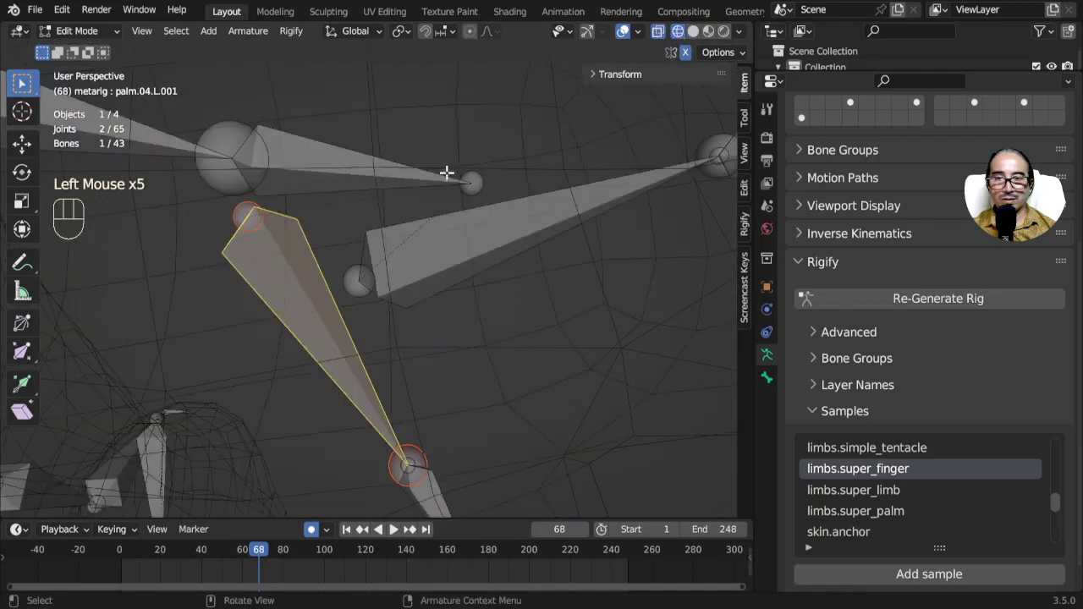
scroll(253, 216, up, 4)
shift+middle_drag(290, 203, 318, 279)
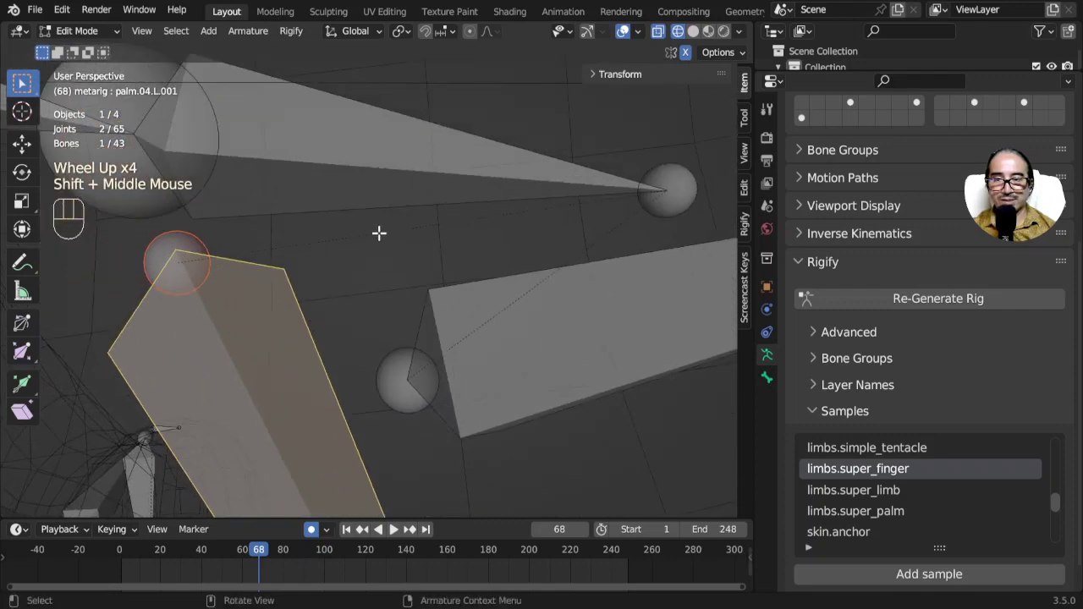
click(661, 192)
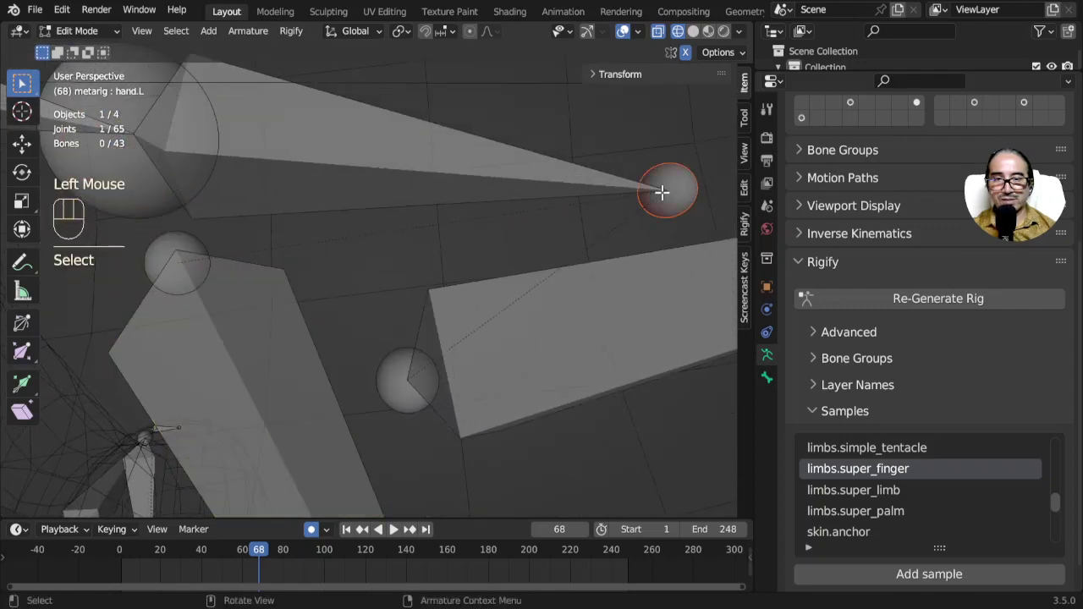
click(170, 269)
Select both complete linked chains, finger and thumb, and symmetrize them to the opposite hand
scroll(380, 333, down, 5)
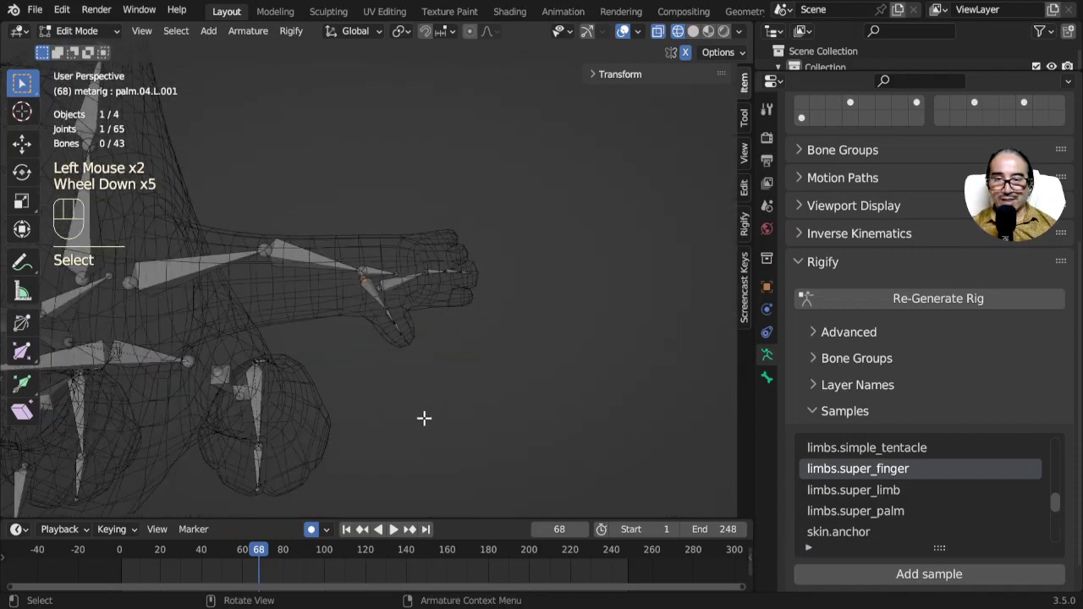
middle_drag(424, 418, 423, 350)
scroll(432, 339, up, 3)
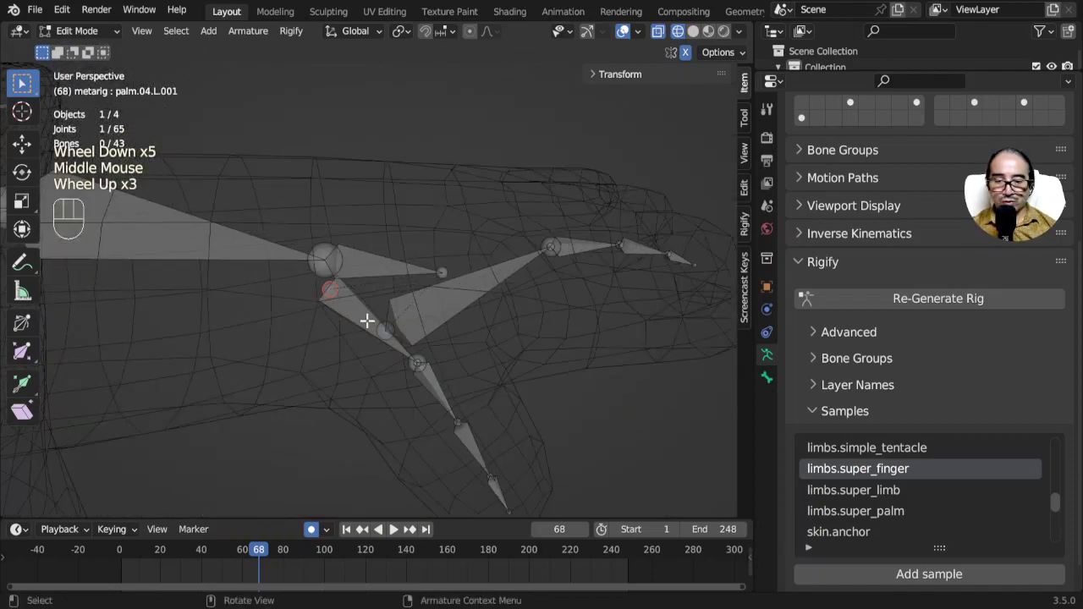
key(l)
key(l)
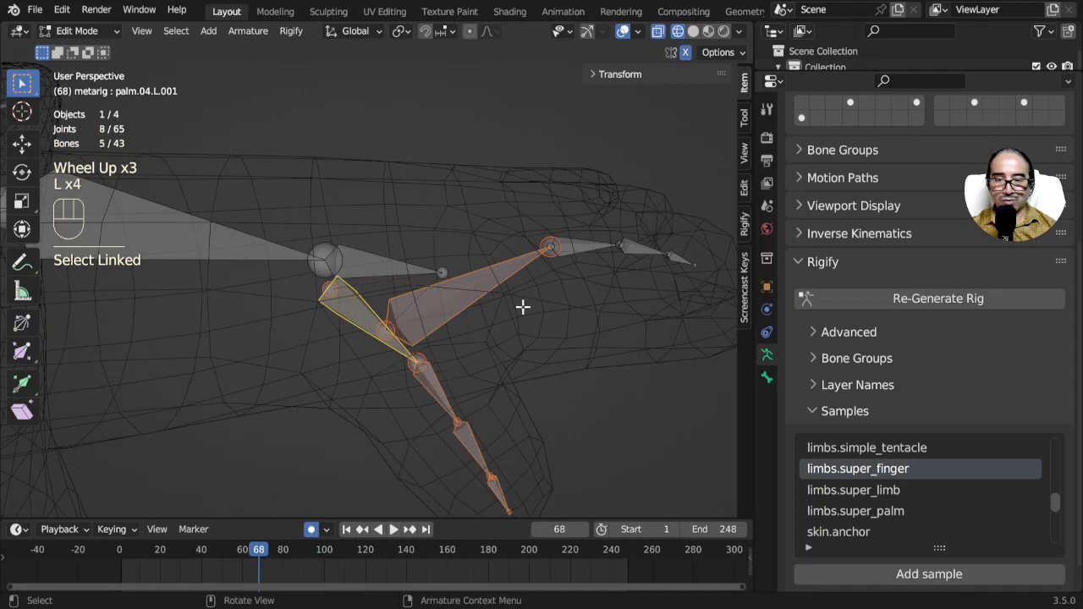
key(l)
click(248, 34)
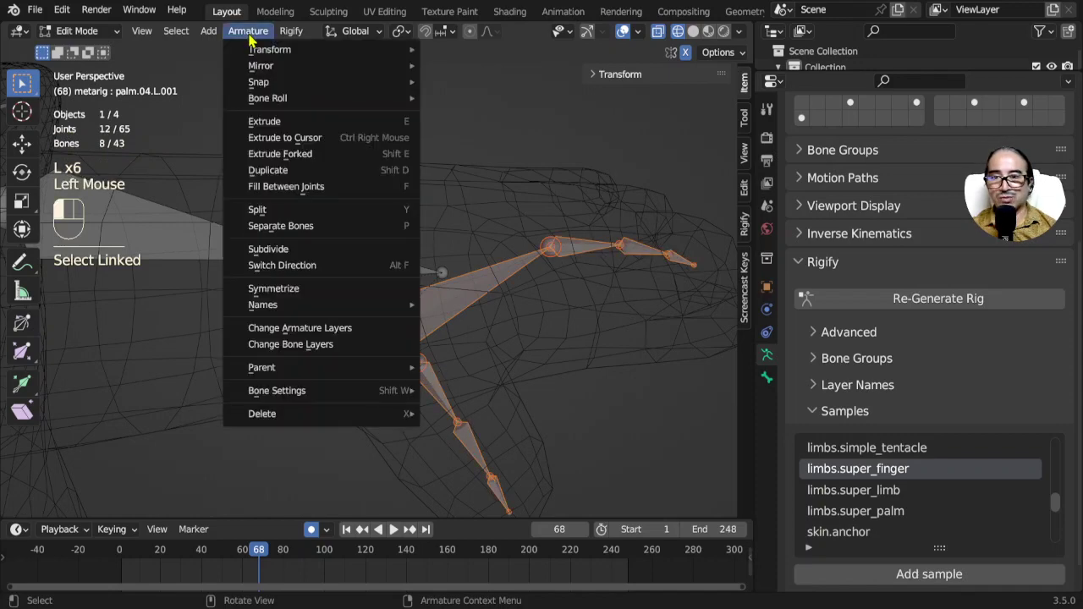
click(282, 290)
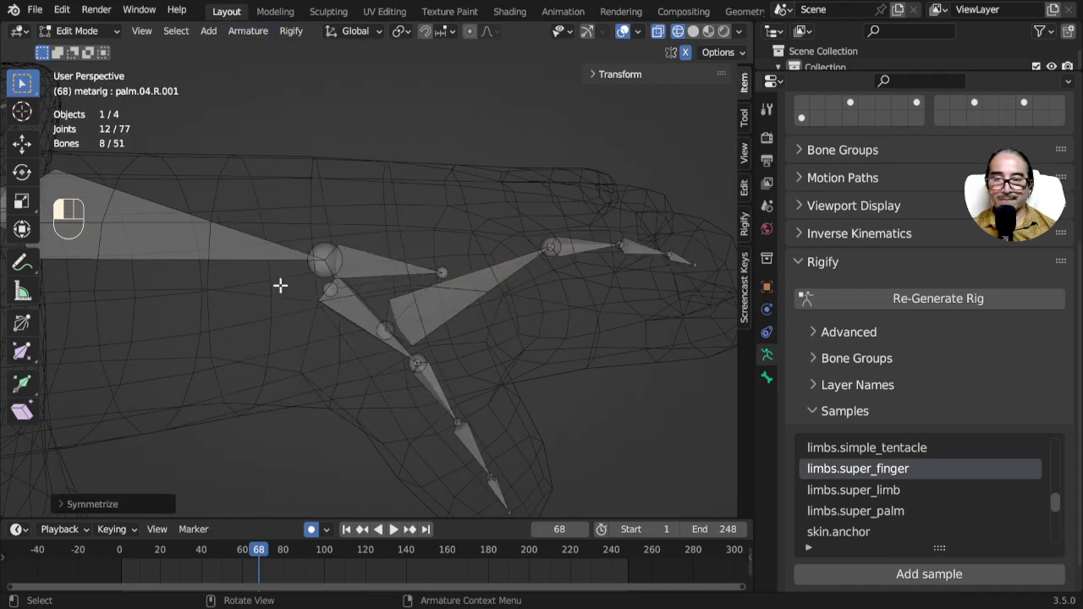
Bring the whole character into view and regenerate the Rigify rig from the updated metarig
scroll(317, 336, down, 3)
shift+middle_drag(317, 336, 738, 315)
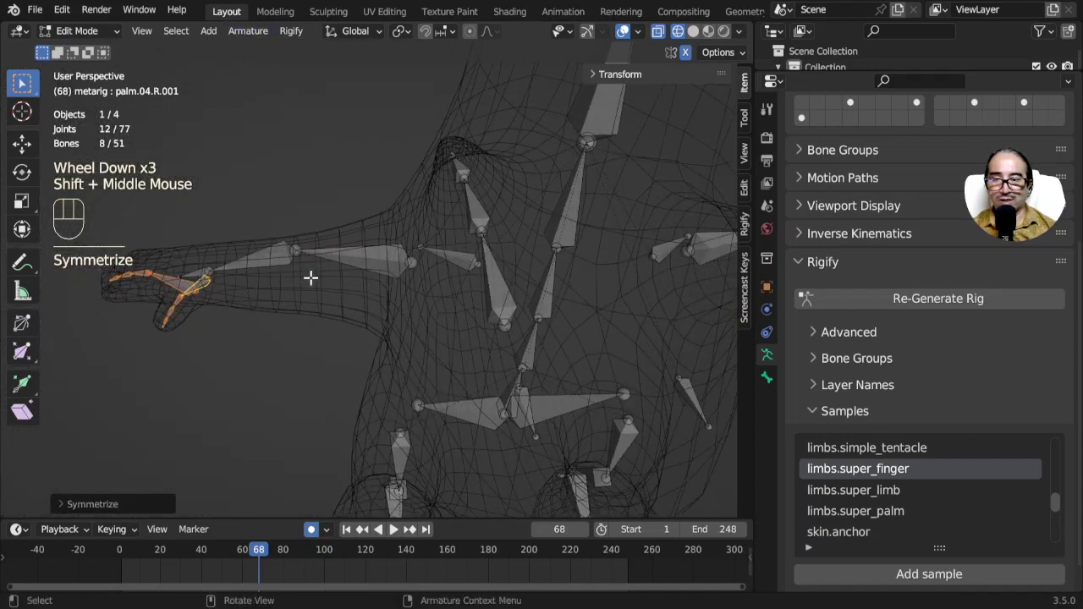
middle_drag(310, 276, 369, 280)
scroll(590, 283, down, 2)
scroll(517, 290, up, 2)
scroll(288, 179, down, 2)
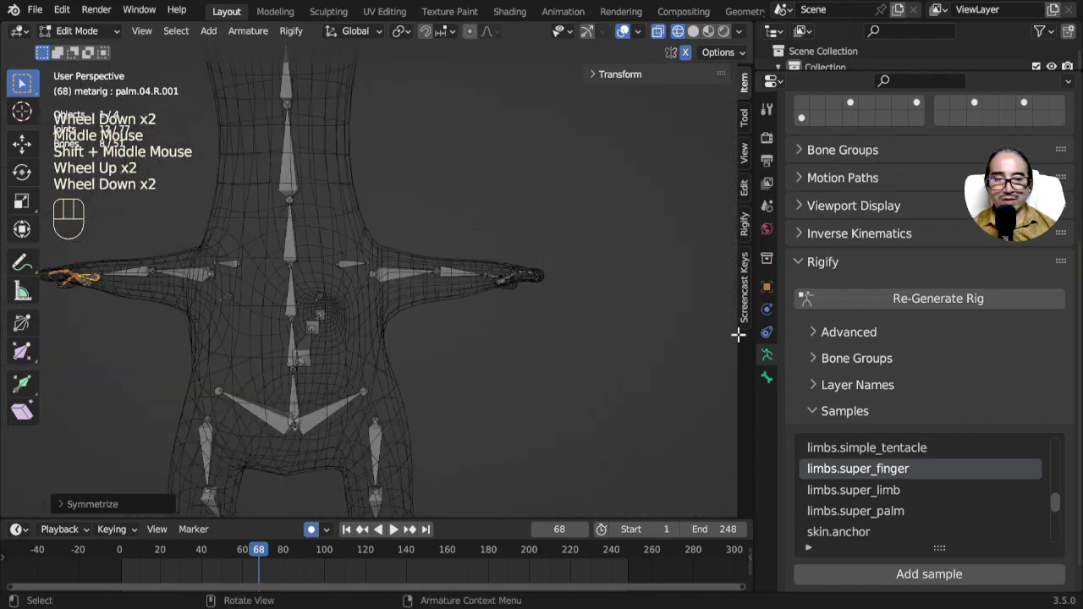
click(942, 302)
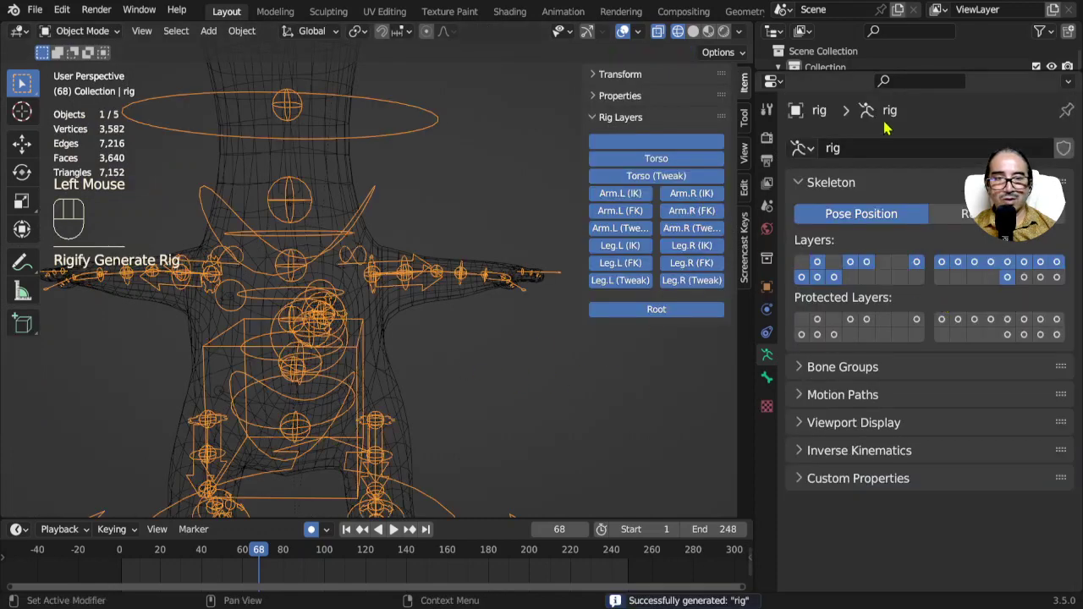
Select the lizard body mesh and the regenerated rig, and bind the mesh to the rig with automatic weights
drag(876, 67, 909, 320)
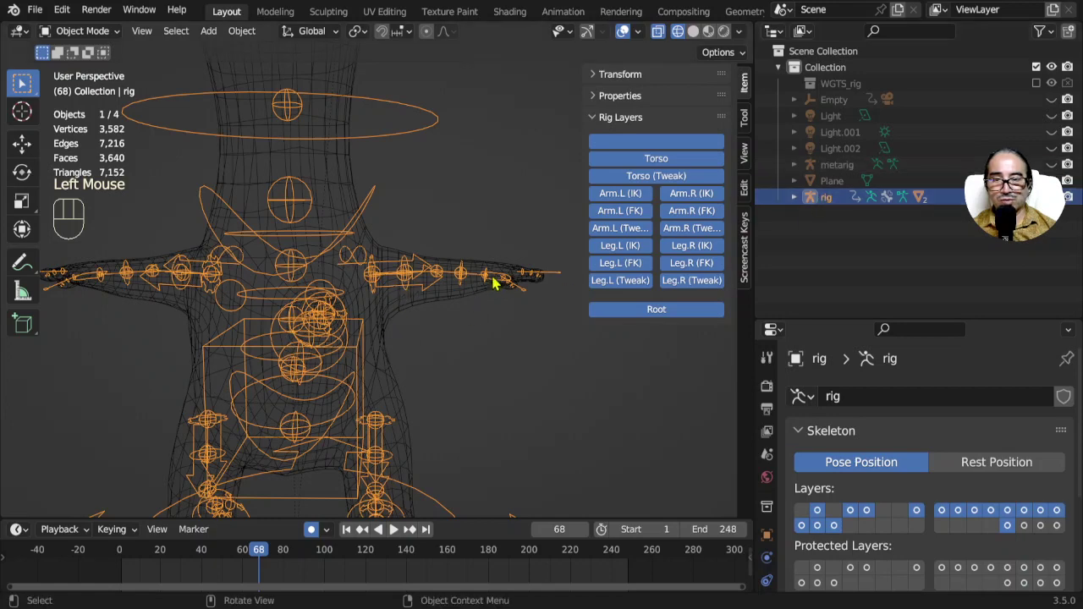
scroll(398, 203, down, 3)
click(366, 195)
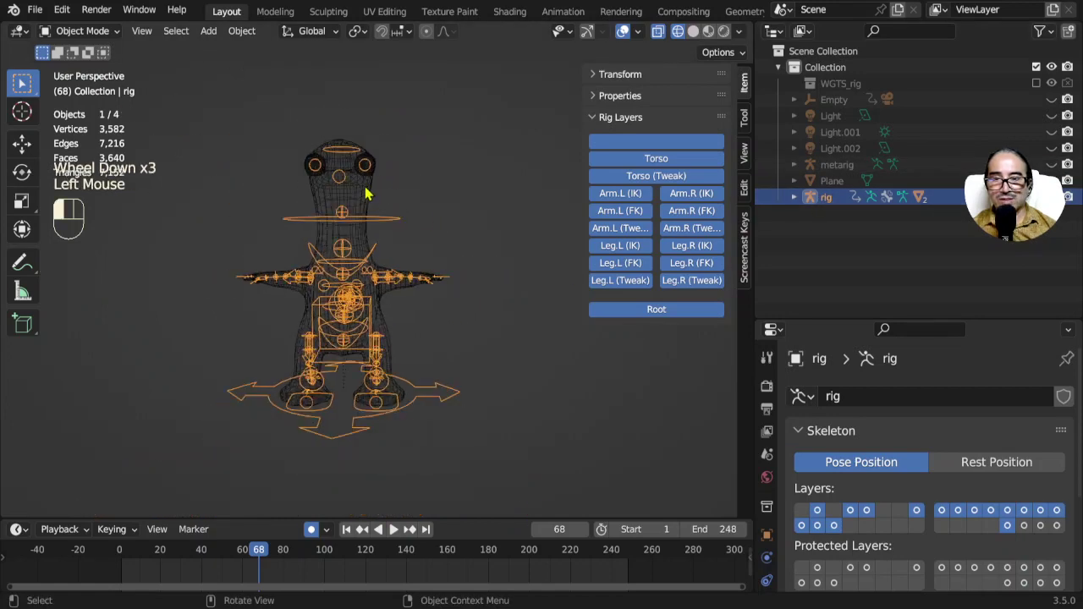
scroll(457, 230, up, 2)
shift+middle_drag(445, 222, 435, 273)
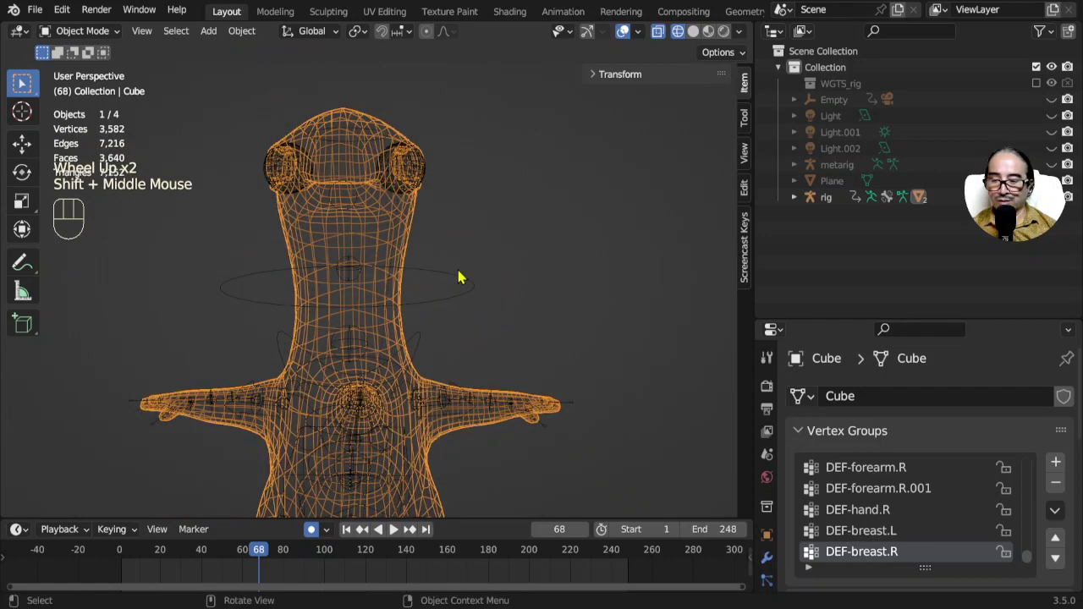
key(shift)
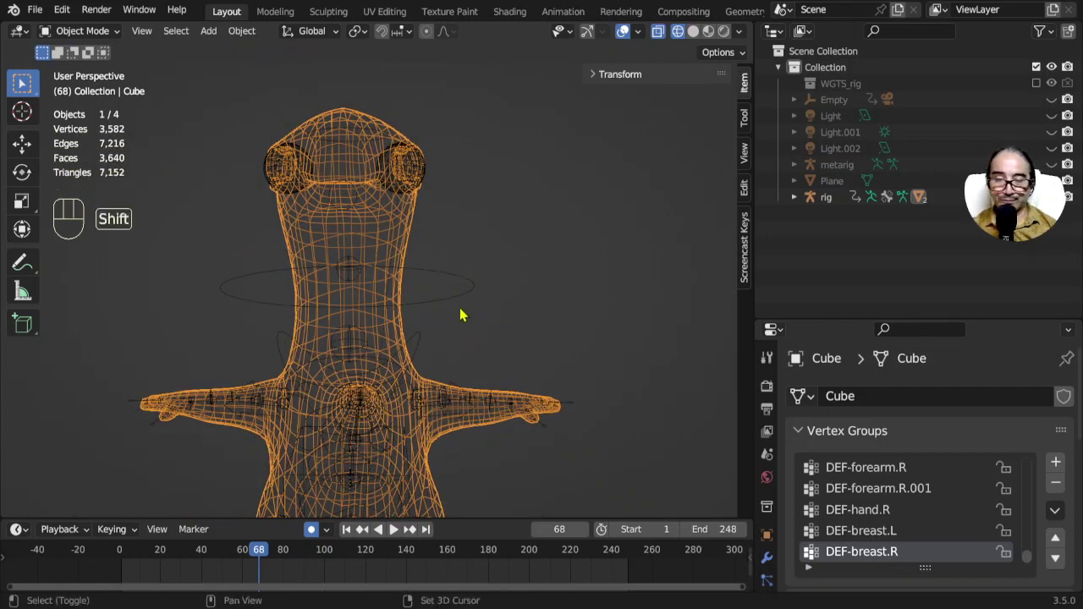
shift+click(472, 294)
shift+scroll(473, 311, down, 1)
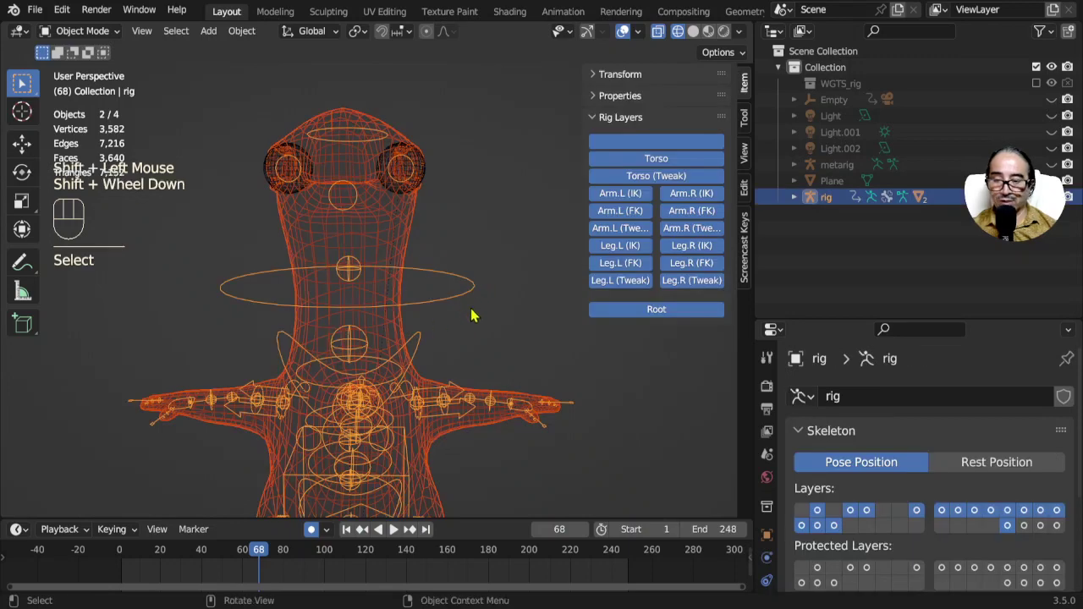
key(ctrl+p)
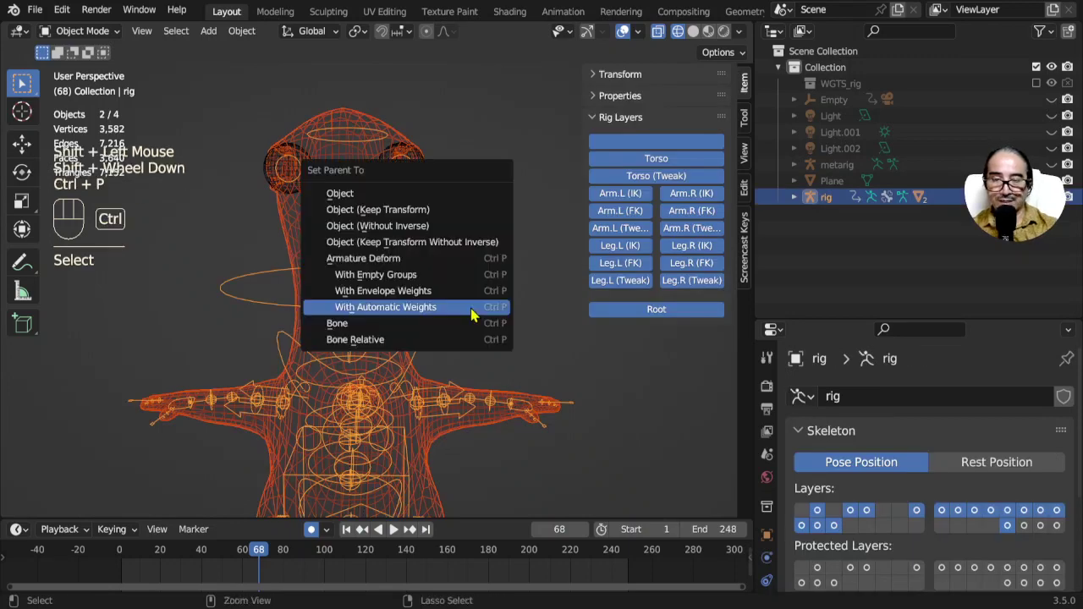
click(425, 310)
Leave only the rig selected and show the character's left hand in solid shading in a maximized 3D viewport
key(ctrl+space)
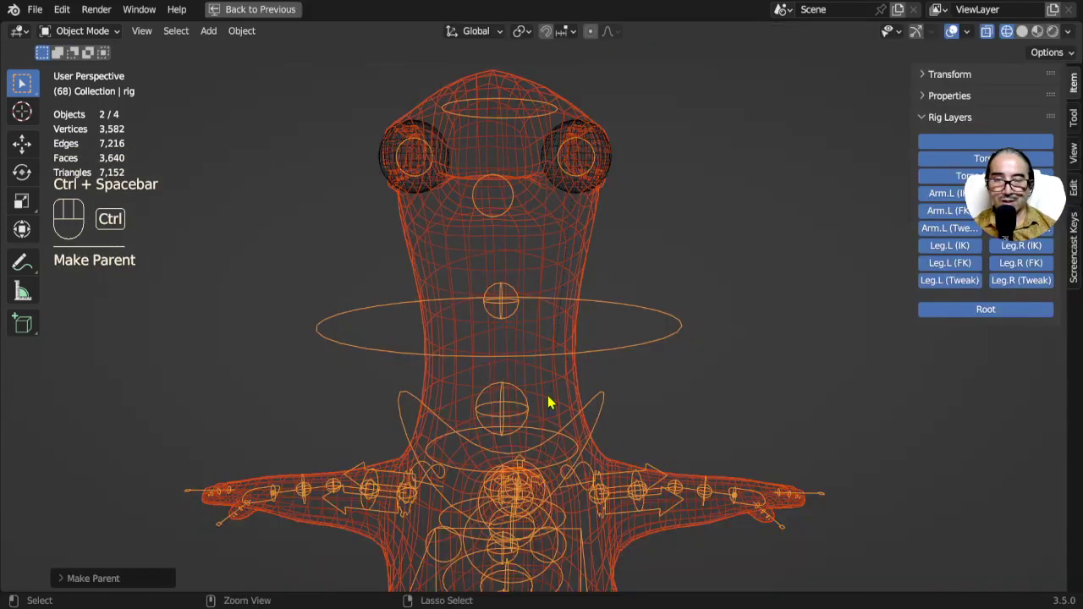
scroll(548, 401, up, 3)
shift+middle_drag(680, 437, 641, 362)
click(804, 355)
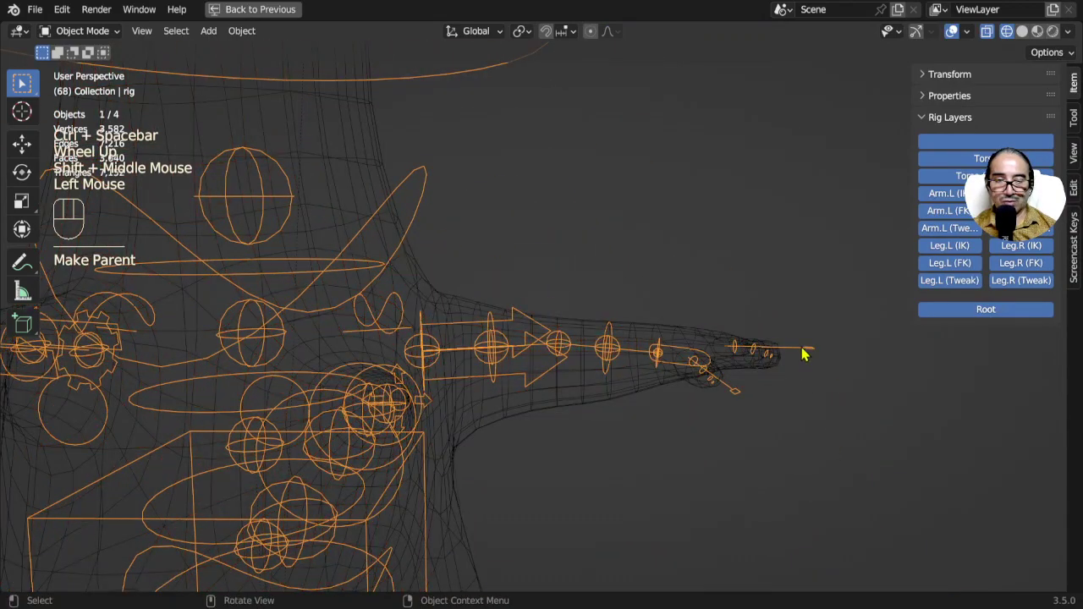
middle_drag(797, 358, 747, 366)
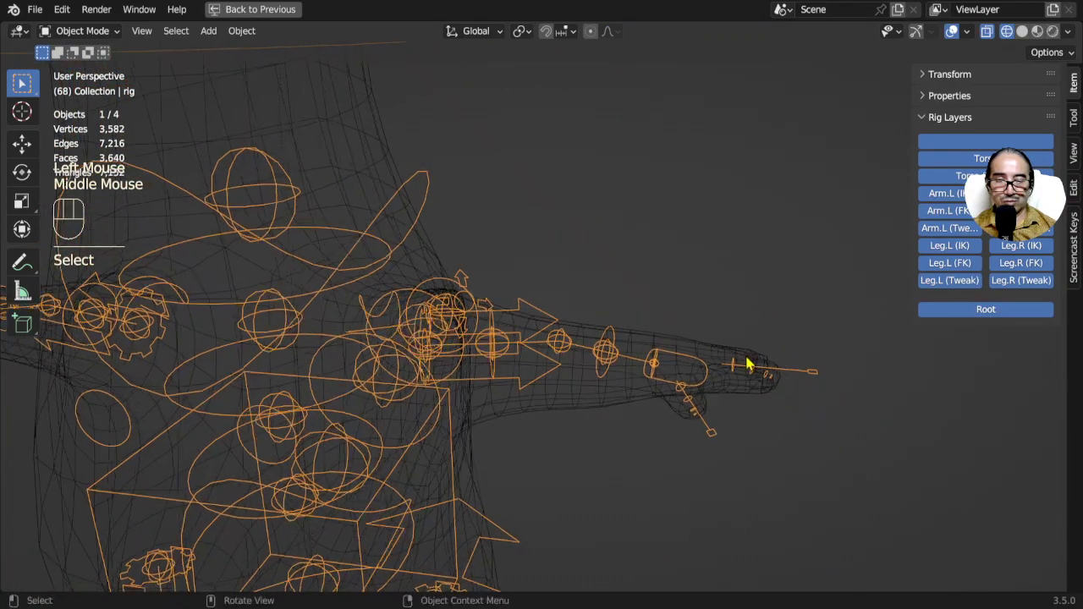
shift+middle_drag(813, 403, 932, 63)
click(1022, 31)
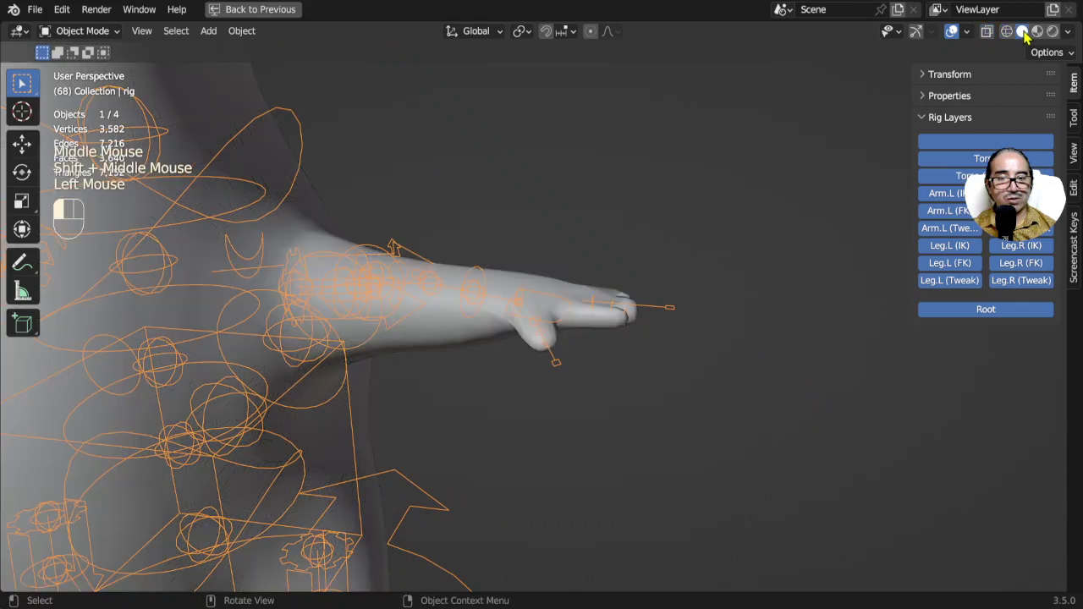
scroll(728, 343, up, 2)
shift+middle_drag(714, 331, 589, 271)
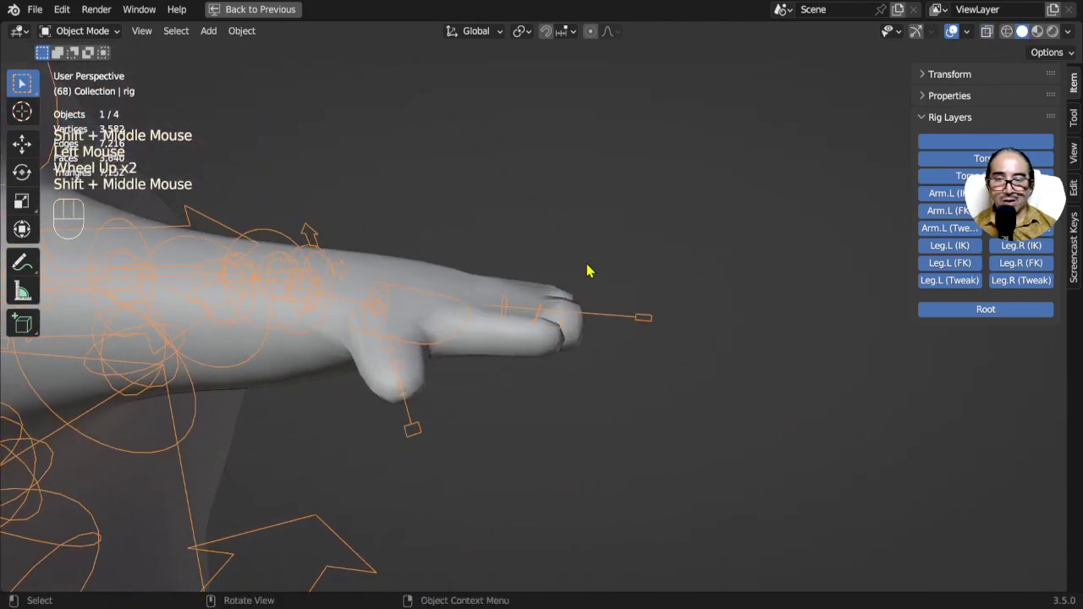
Switch the rig to Pose Mode and select the left hand's finger master control, f_pinky.01_master.L
click(100, 31)
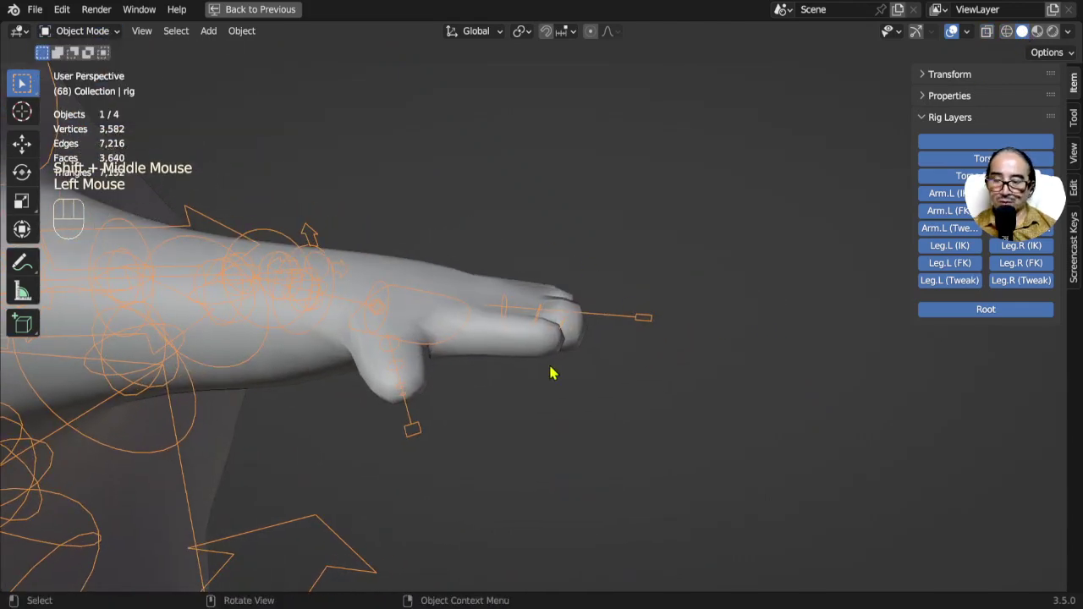
key(ctrl+Tab)
click(618, 320)
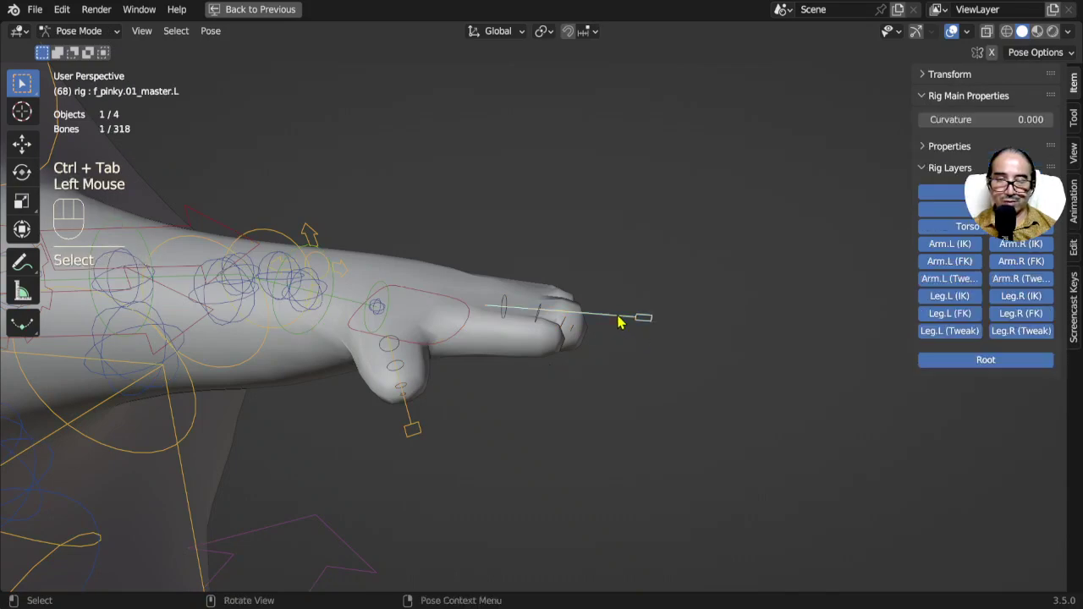
Try curling the left hand's fingers by scaling down their master control
scroll(728, 370, up, 1)
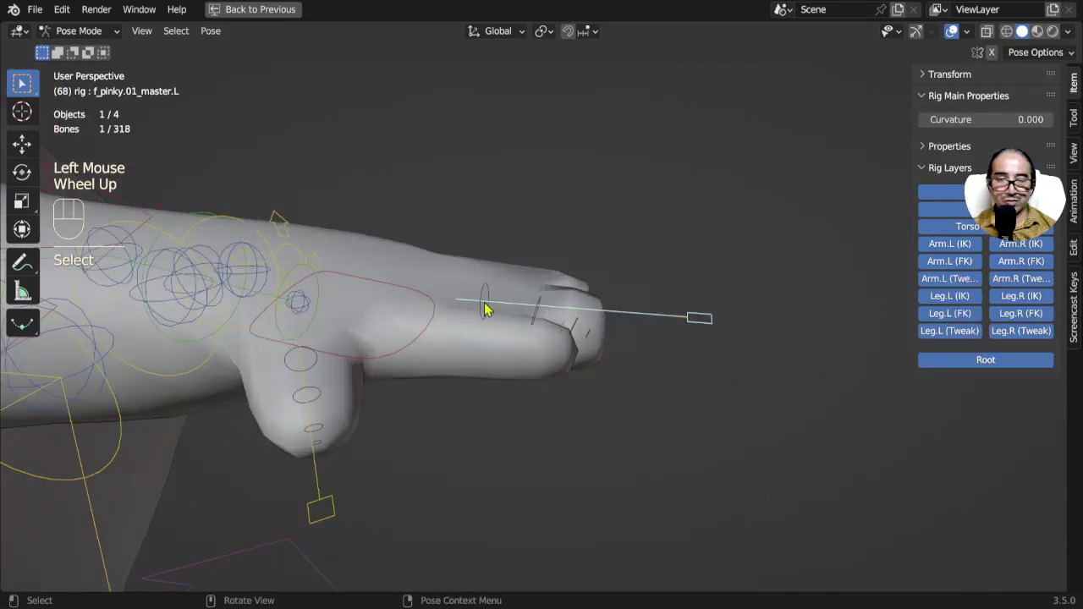
middle_drag(658, 332, 762, 362)
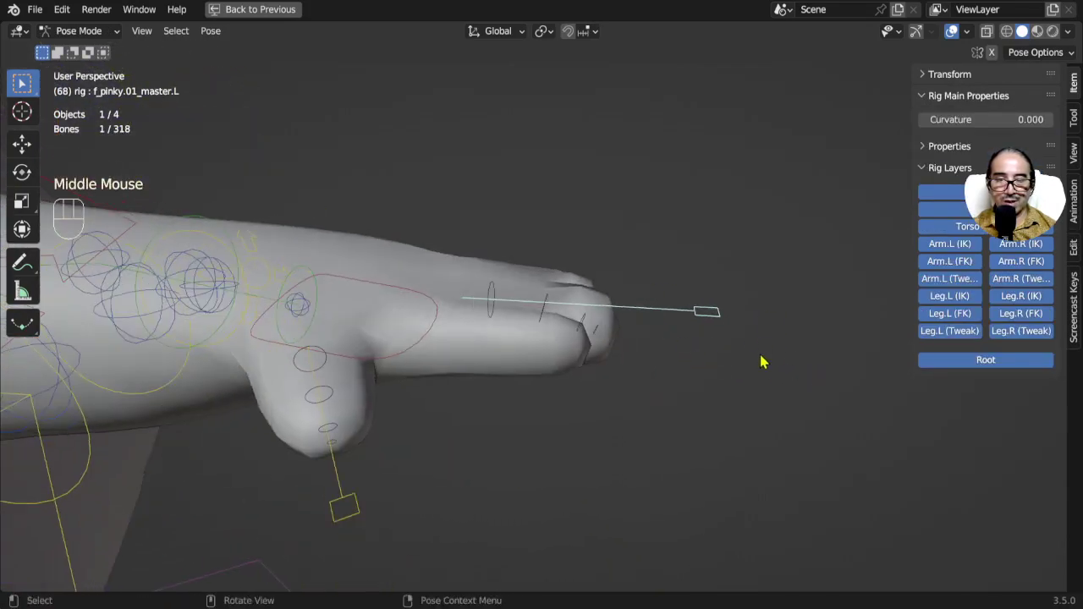
key(s)
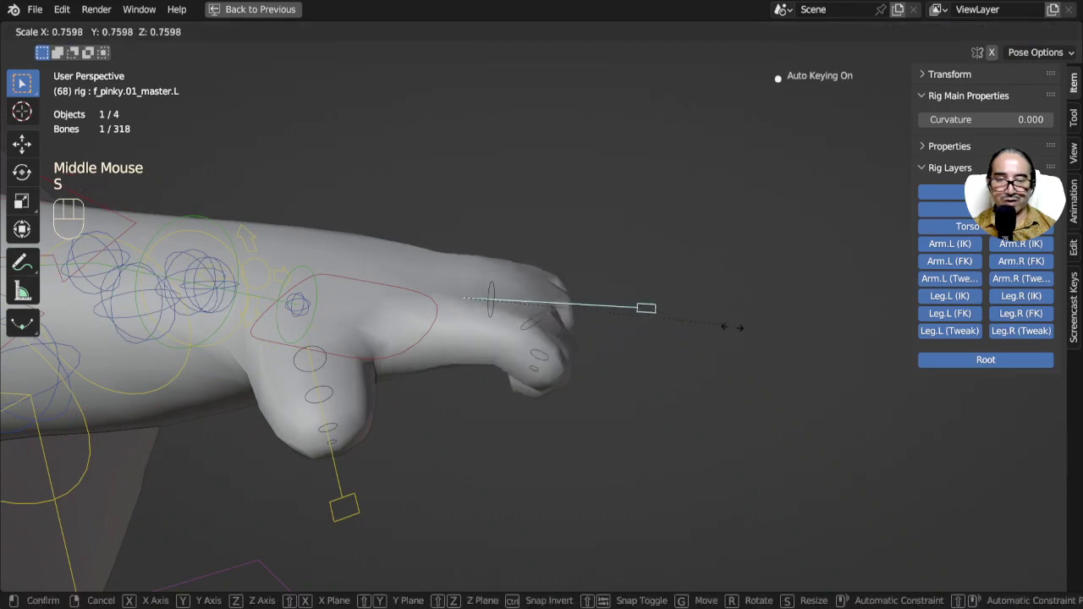
click(709, 328)
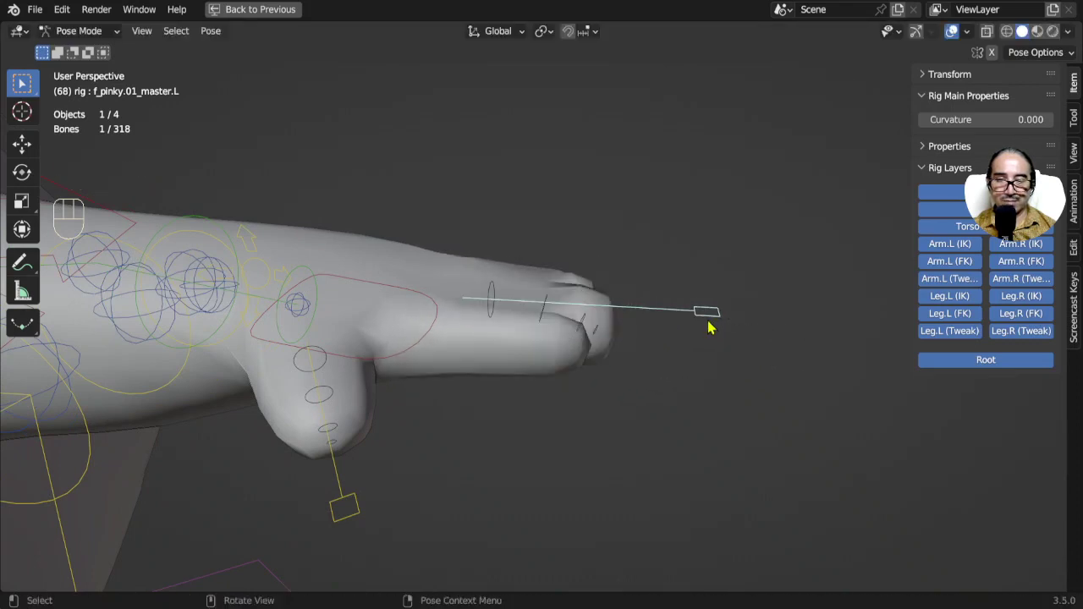
In front view, rotate the left finger master control downward and scale it down to curl the fingers
key(KP_1)
key(r)
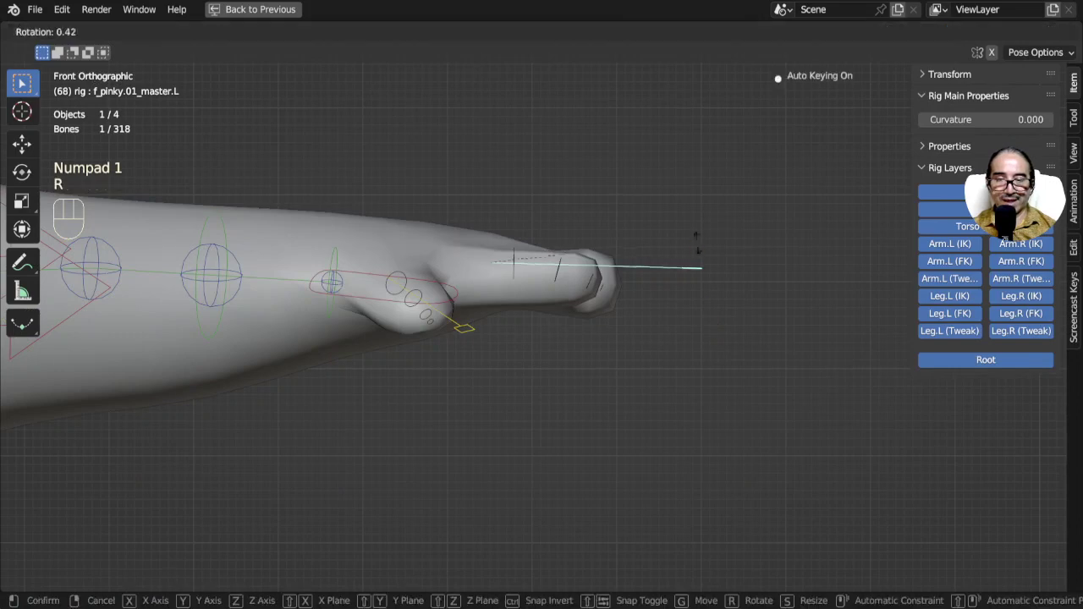
click(677, 383)
key(s)
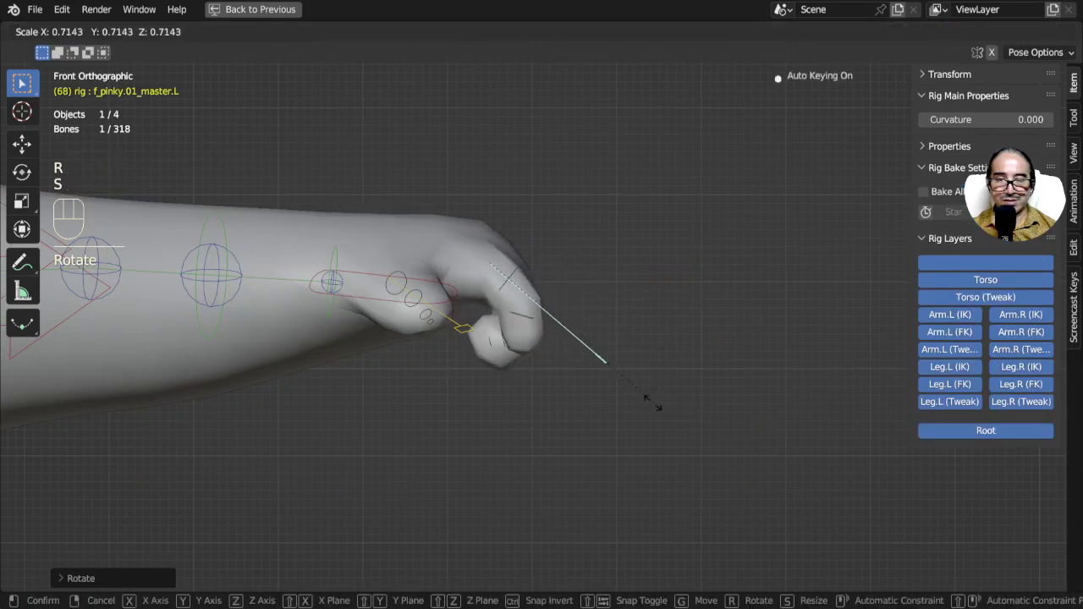
click(641, 406)
Select the left thumb's master control, f_pinky.01_master.L.001, then scale and rotate it to bend the thumb inward
click(594, 316)
middle_drag(595, 315, 459, 331)
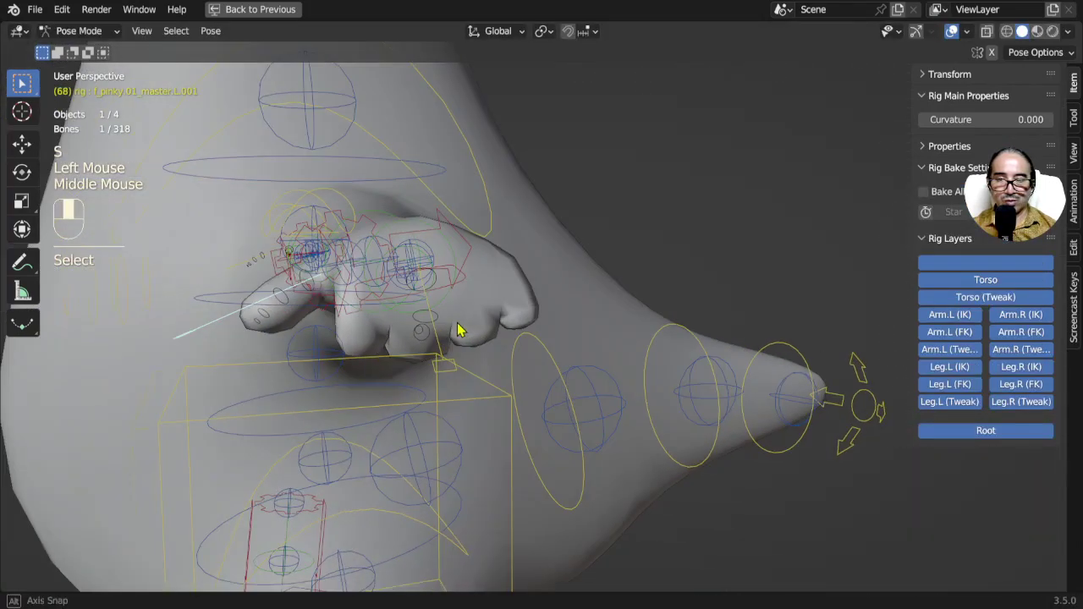
key(s)
key(r)
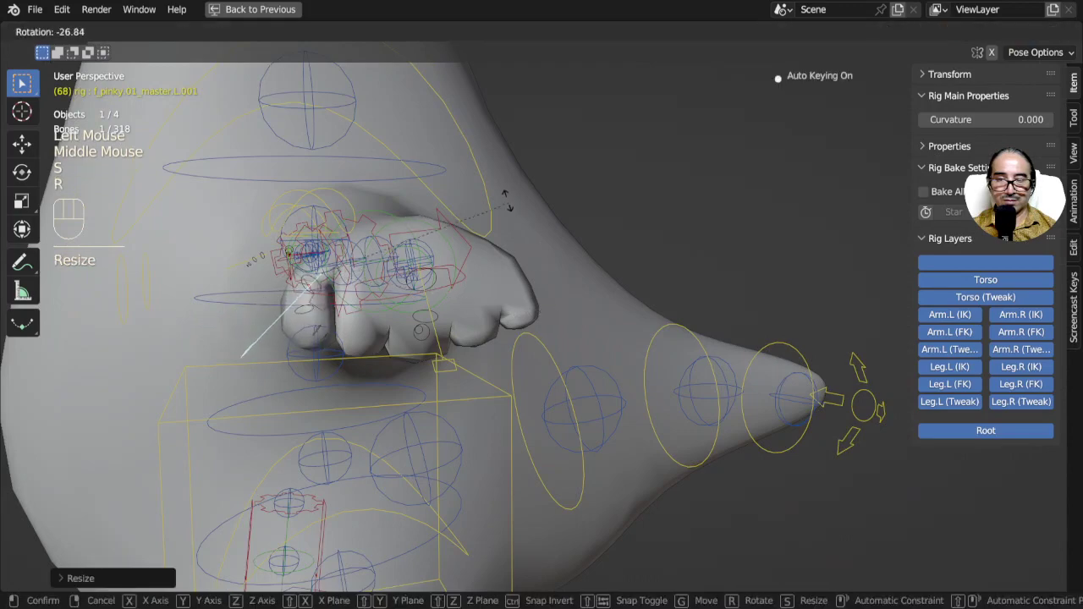
middle_drag(505, 198, 476, 406)
scroll(485, 398, down, 1)
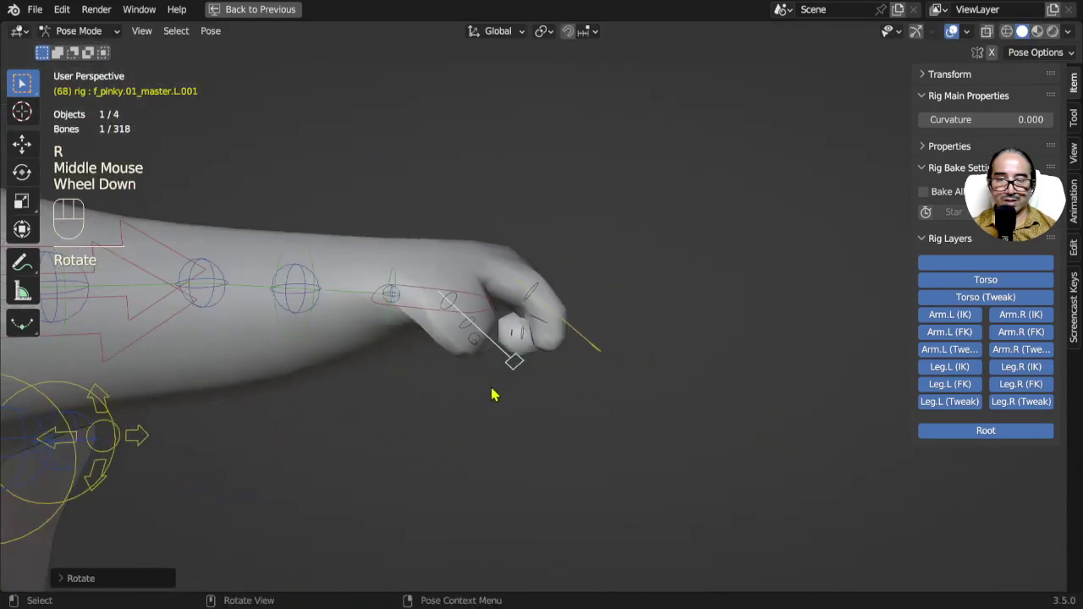
Select both left finger and thumb master controls, copy their pose and paste it flipped onto the right hand
shift+click(568, 363)
click(587, 346)
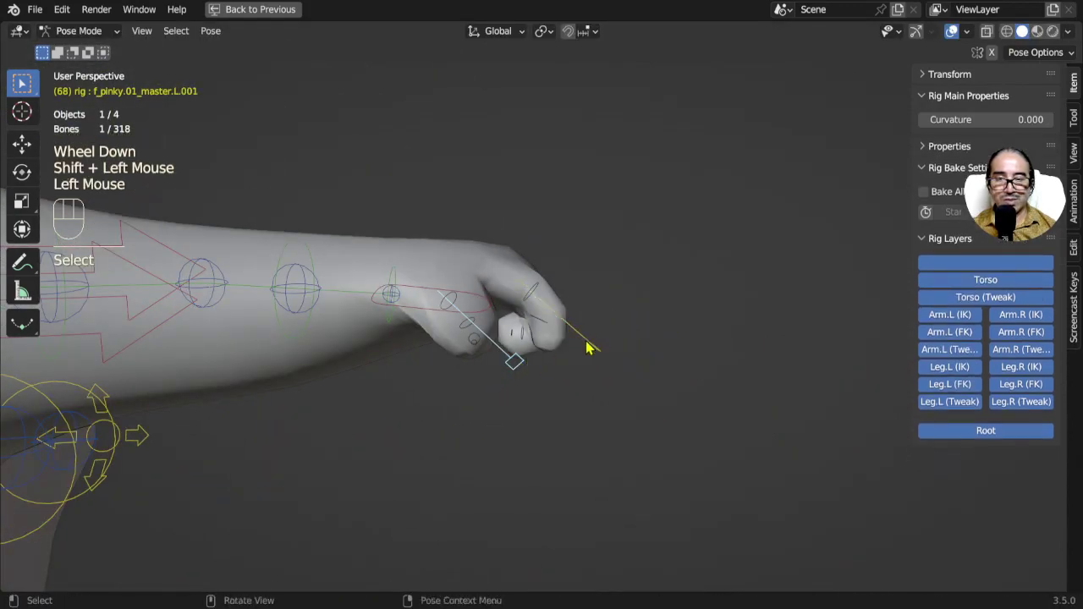
shift+click(579, 366)
scroll(570, 386, down, 3)
shift+middle_drag(484, 434, 623, 442)
shift+scroll(622, 443, up, 1)
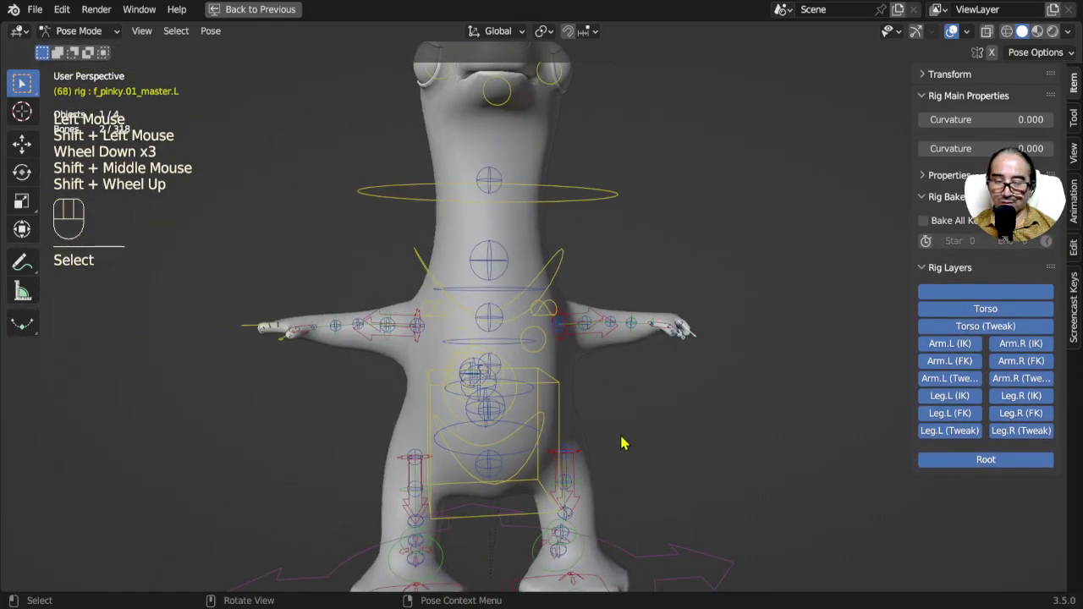
key(ctrl+c)
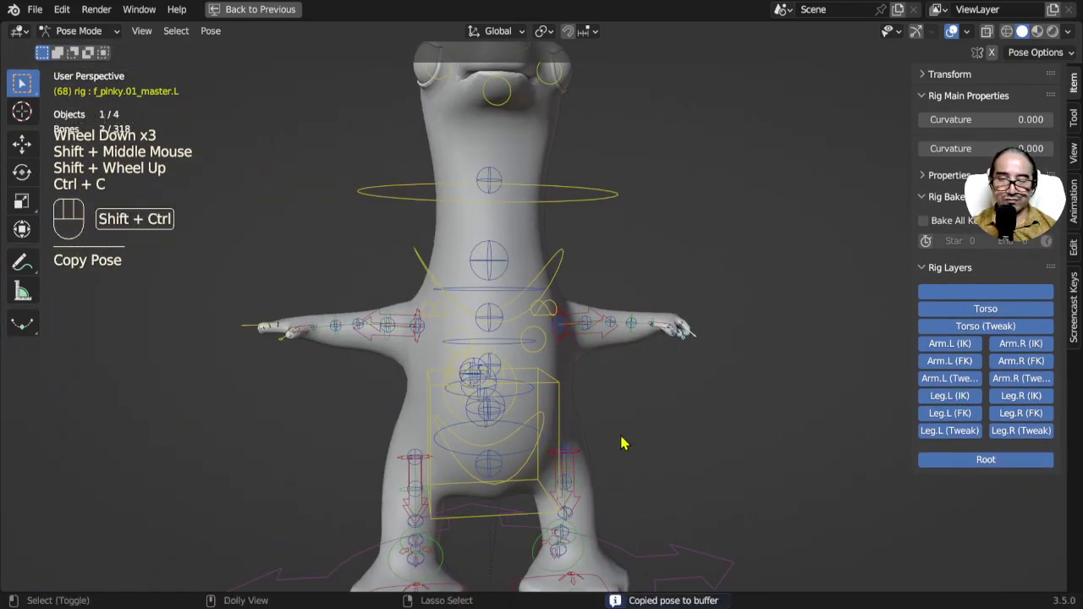
key(ctrl+shift+v)
Check both curled hands, then try a trackball rotation of the head control
middle_drag(624, 442, 507, 390)
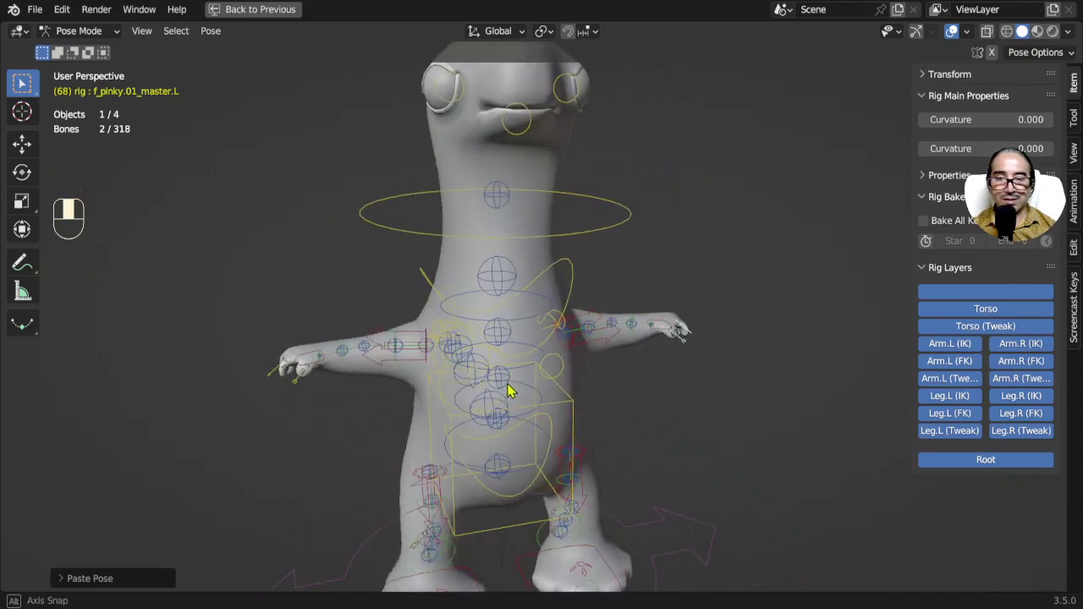
scroll(658, 375, up, 3)
middle_drag(658, 375, 612, 341)
scroll(629, 346, down, 3)
middle_drag(621, 302, 648, 337)
click(479, 99)
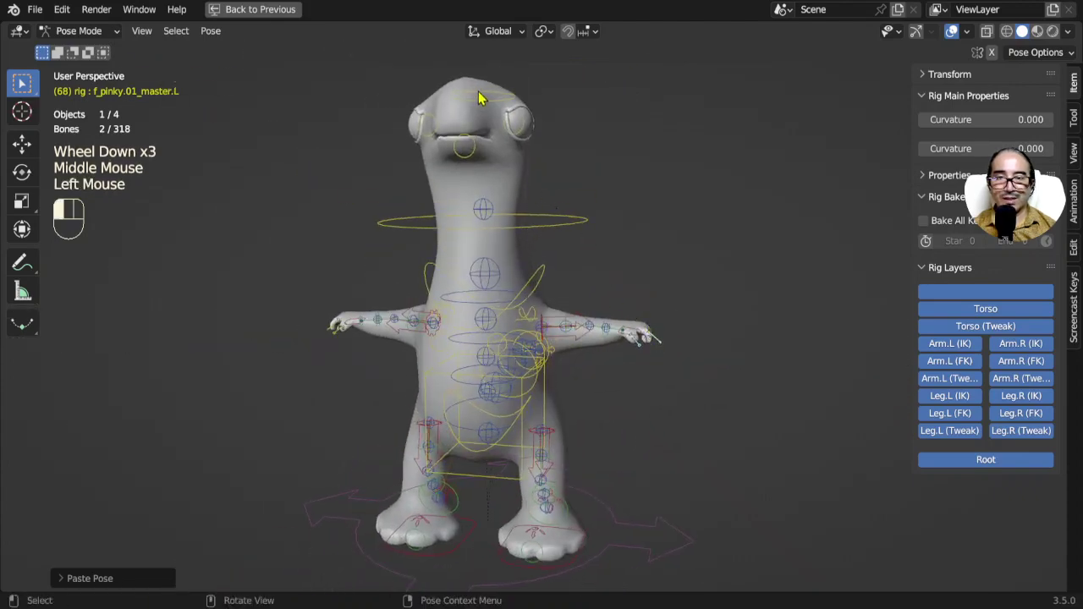
shift+middle_drag(479, 99, 561, 285)
key(r)
key(r)
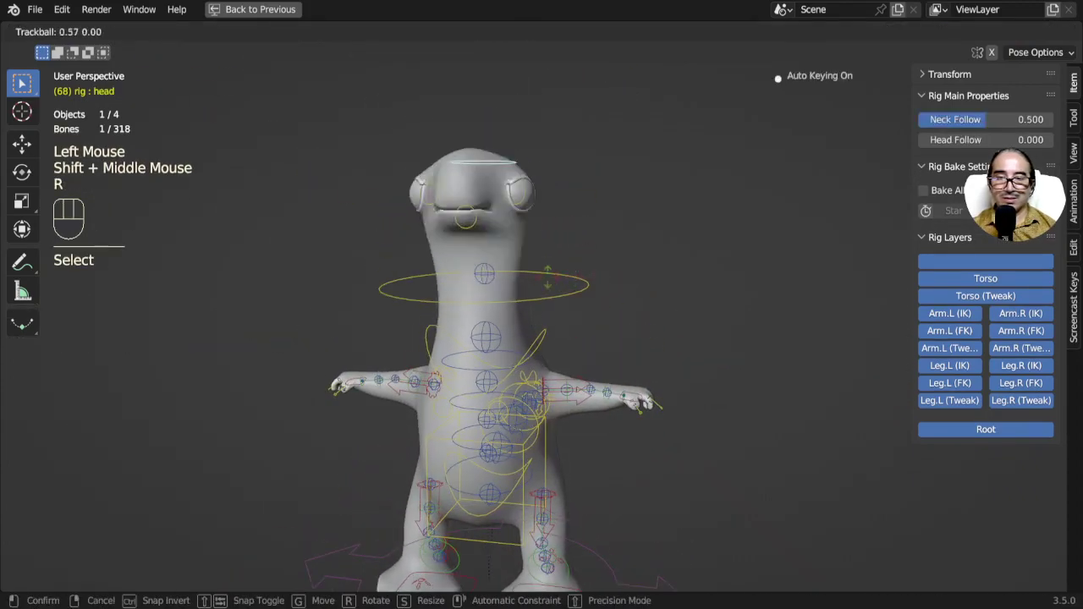
Select the mouth control, bouche, and try rotating it freely to test the jaw's deformation
click(472, 219)
scroll(513, 254, up, 2)
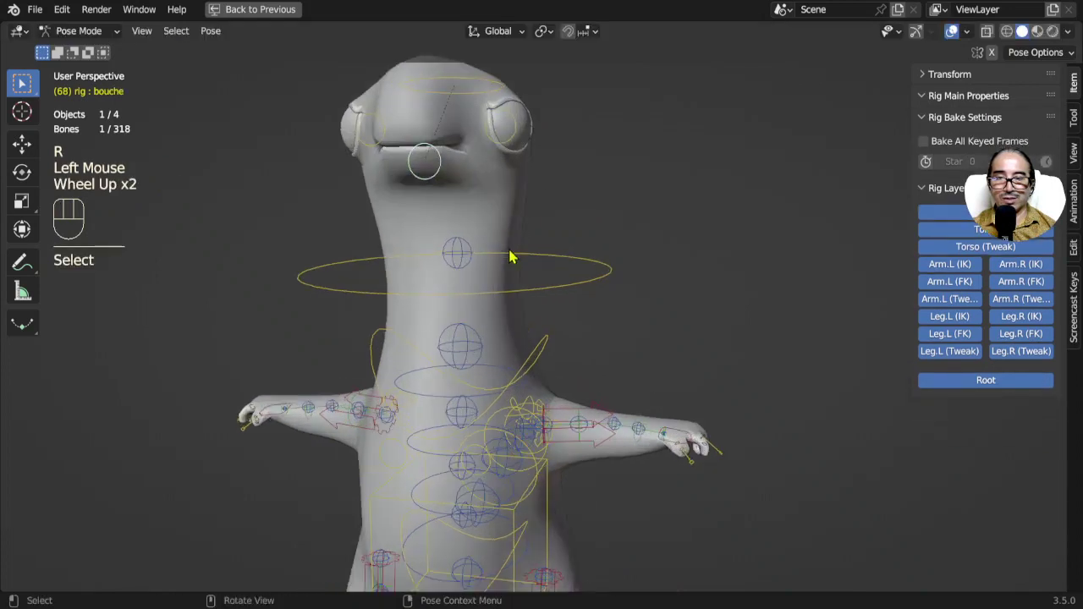
shift+middle_drag(513, 254, 533, 310)
scroll(506, 282, up, 2)
key(r)
key(r)
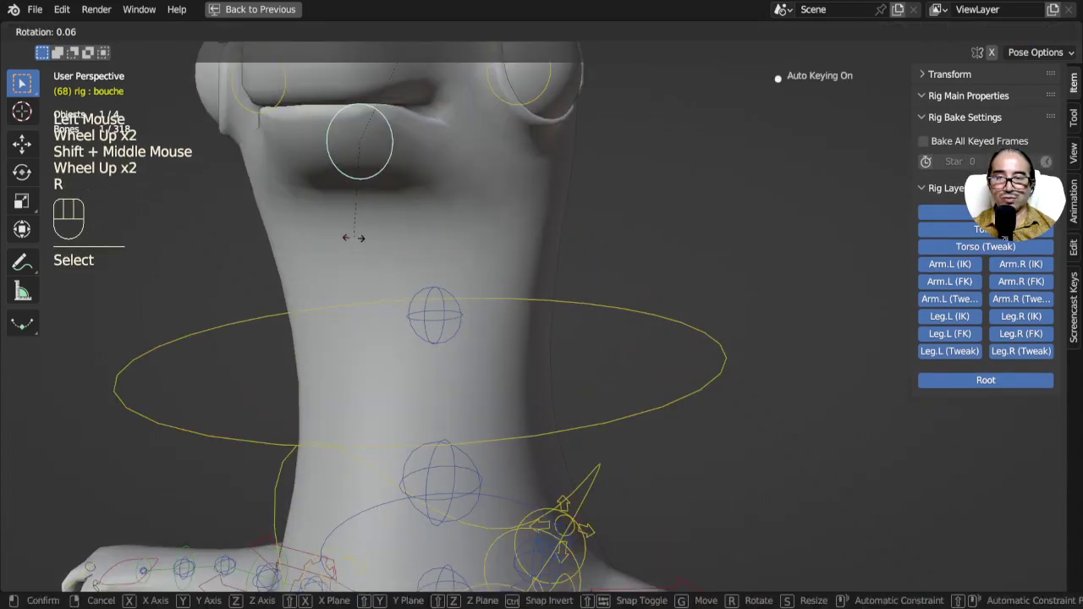
key(Escape)
shift+middle_drag(365, 243, 486, 332)
key(r)
key(r)
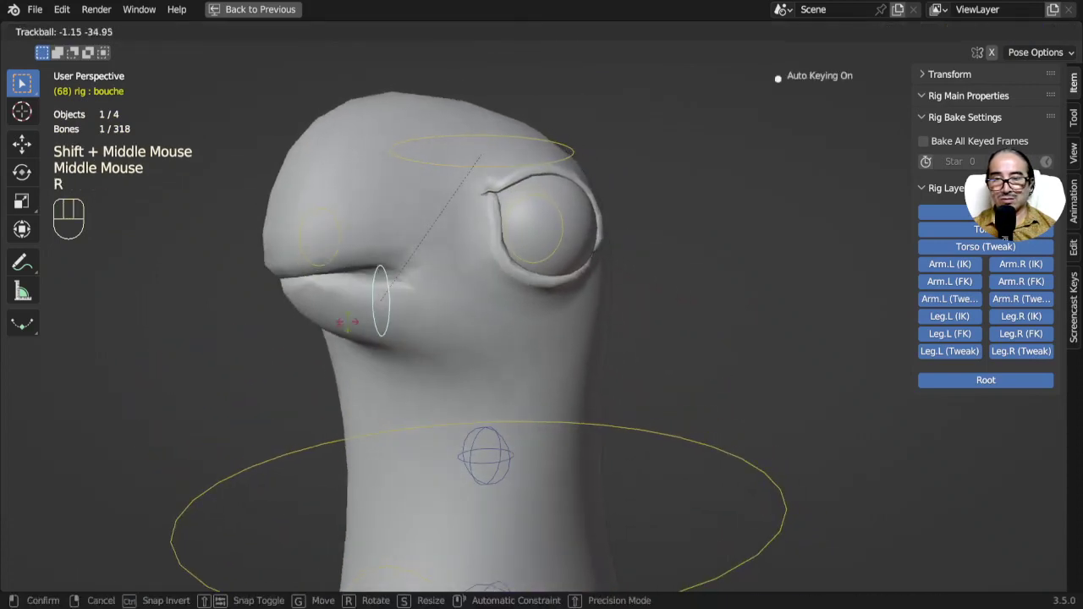
key(Escape)
Try moving the mouth control downward from a side view of the head
middle_drag(387, 329, 404, 338)
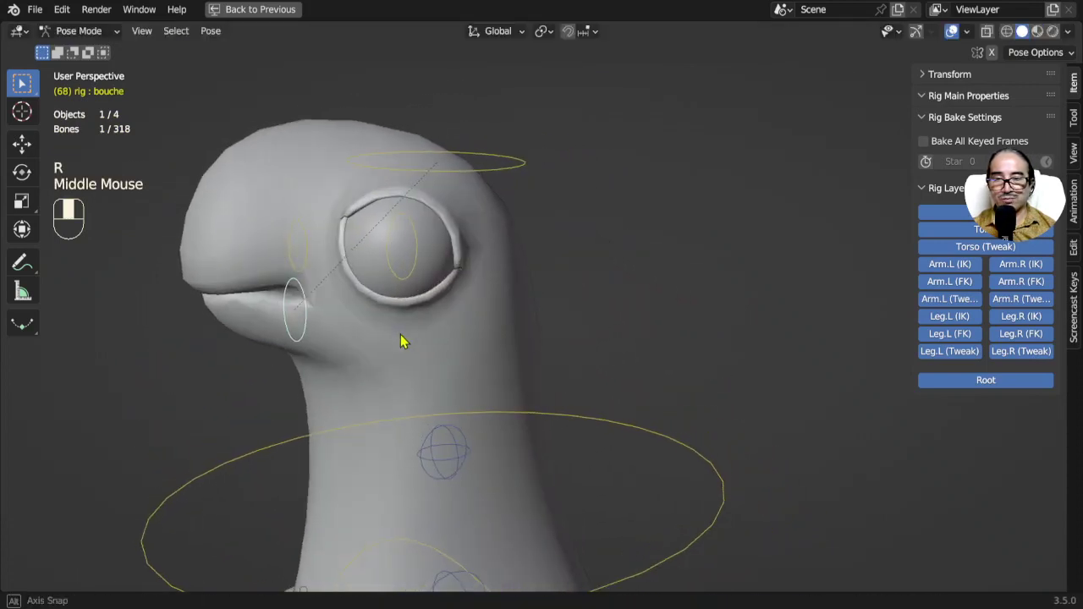
key(g)
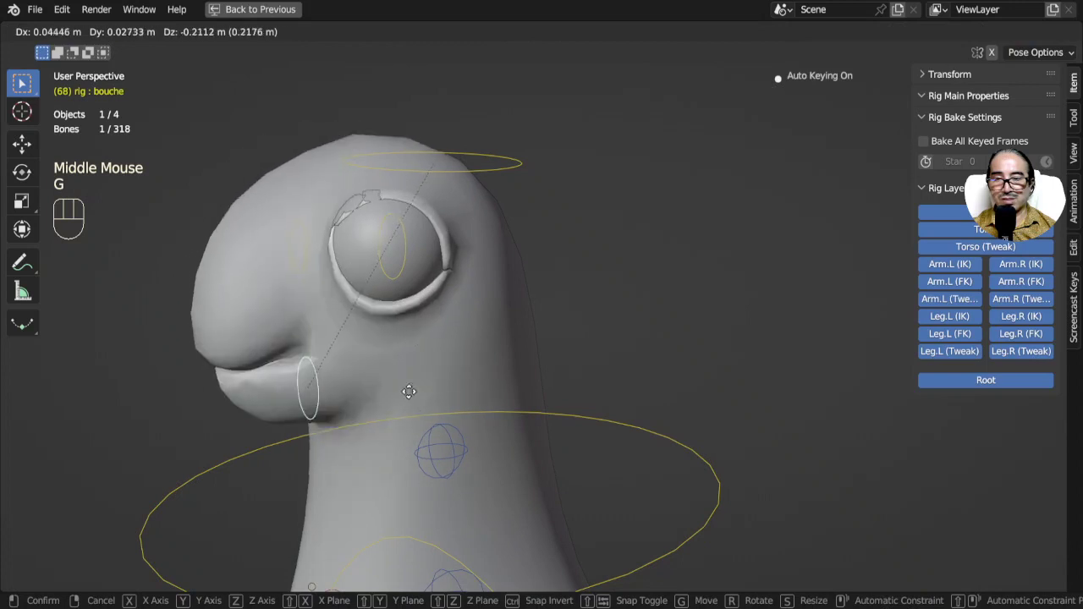
right_click(419, 386)
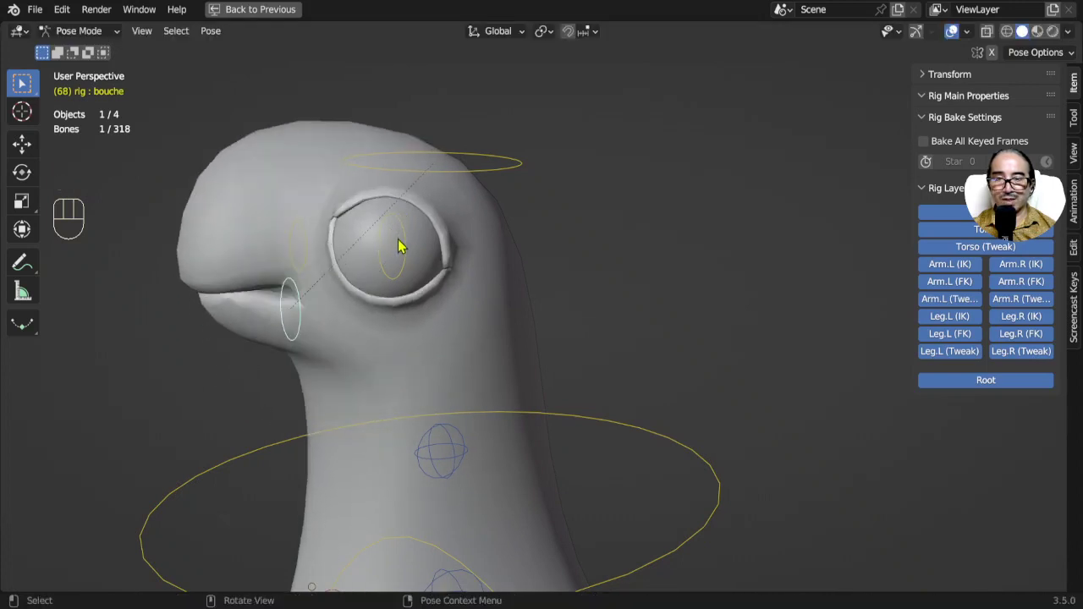
Try moving and freely rotating the left eye control, yeux.L, to test the eye's deformation
key(g)
right_click(401, 271)
key(r)
key(r)
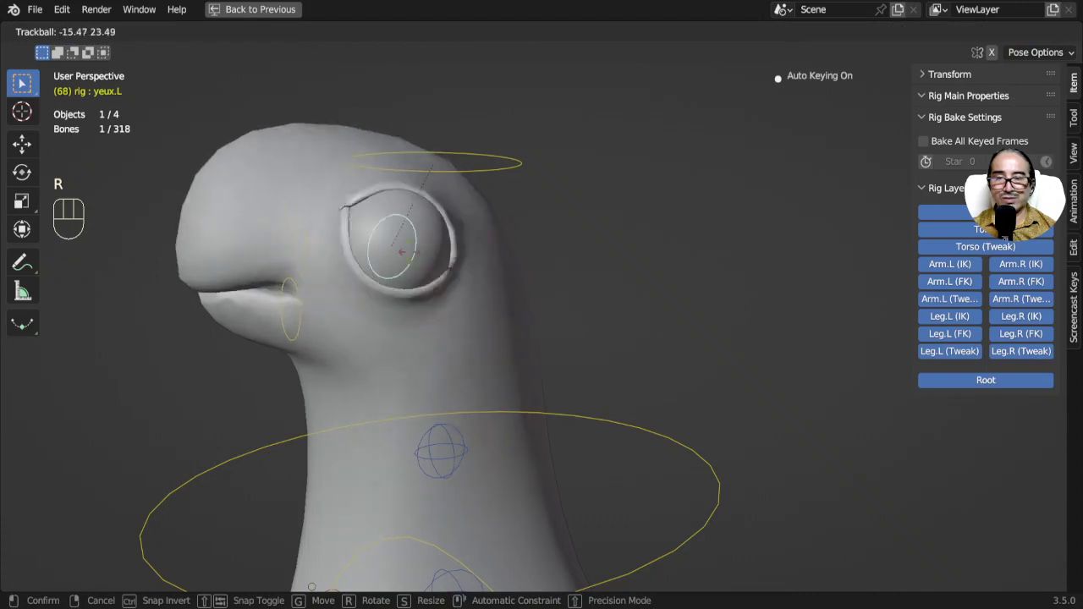
click(404, 305)
middle_drag(405, 305, 509, 186)
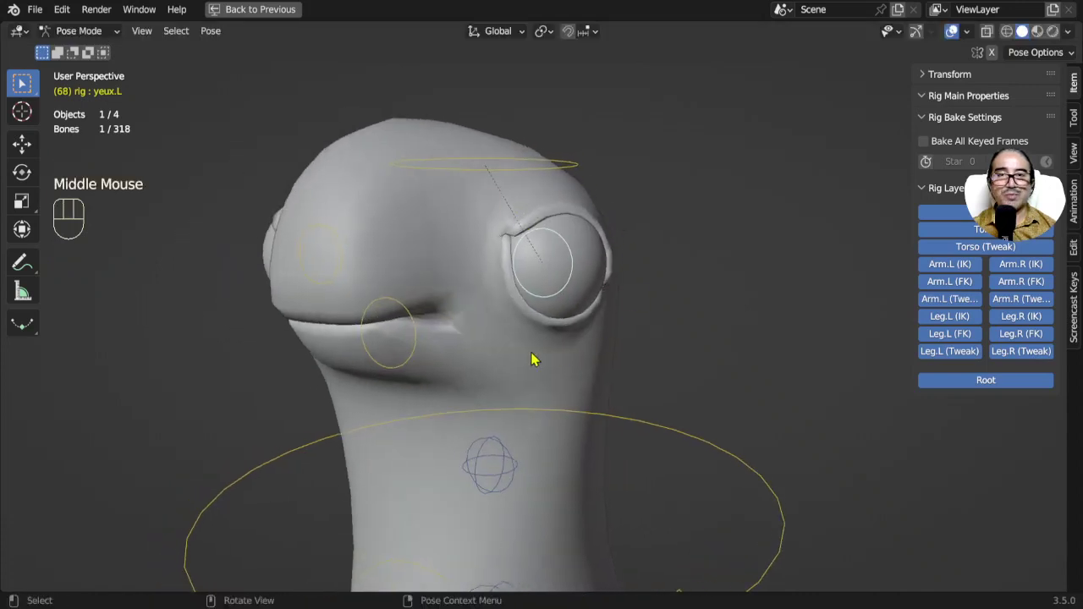
Bring the whole character into view and display it in Material Preview shading
scroll(556, 269, down, 3)
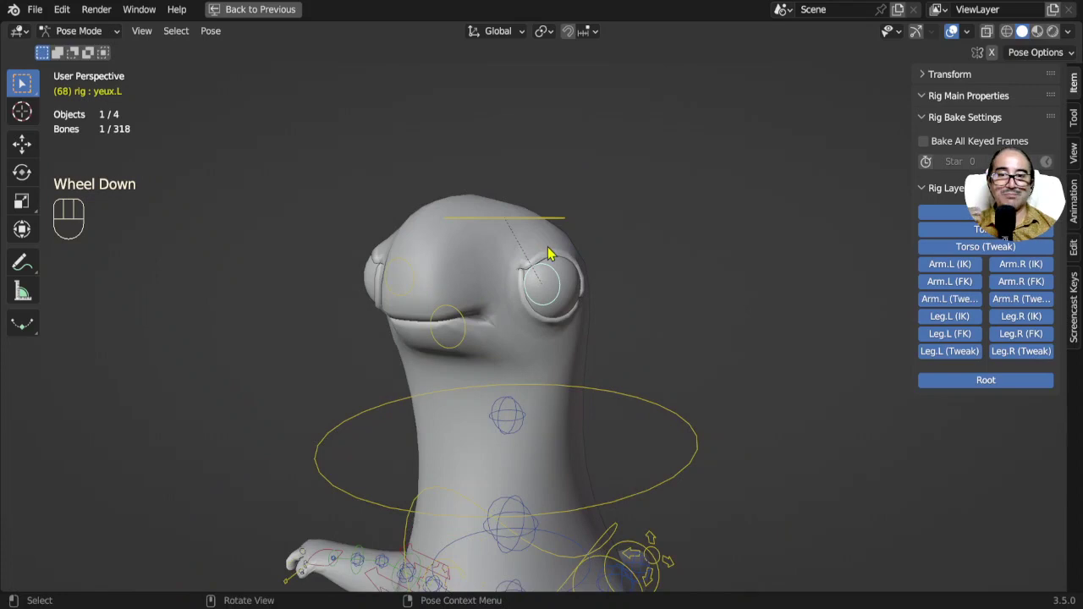
mouse_move(606, 299)
middle_down()
mouse_move(626, 316)
mouse_move(682, 242)
mouse_move(660, 273)
mouse_move(611, 187)
middle_up()
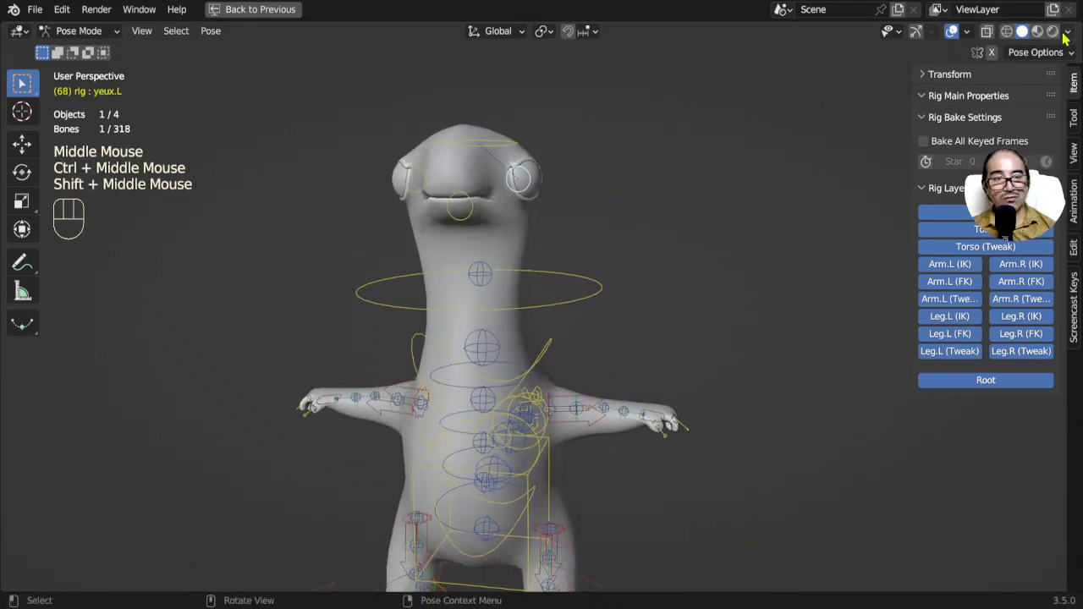
click(1036, 31)
middle_drag(709, 338, 670, 327)
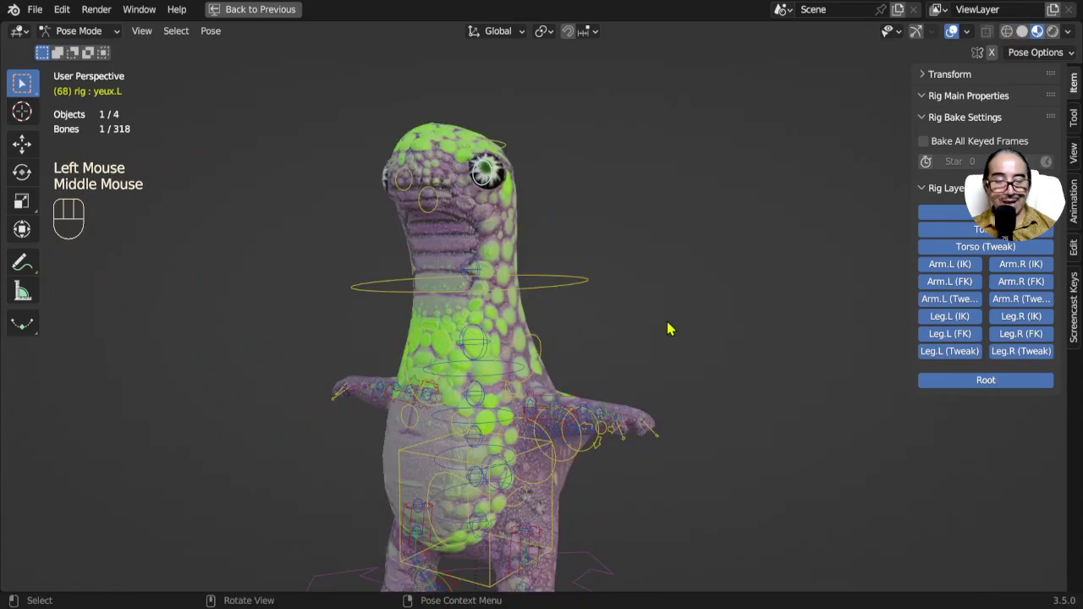
key(bracketleft)
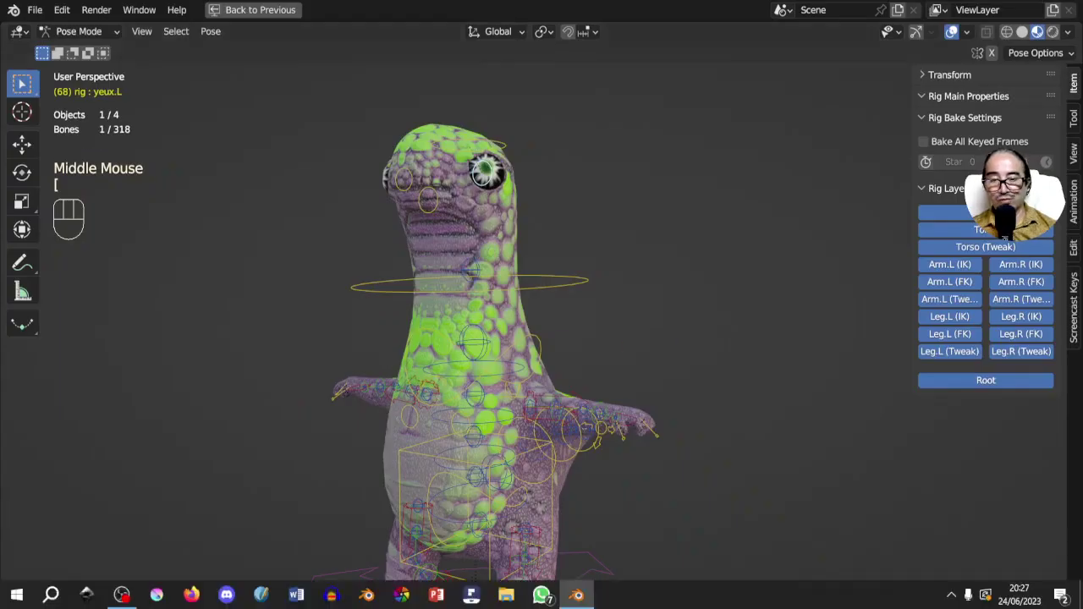